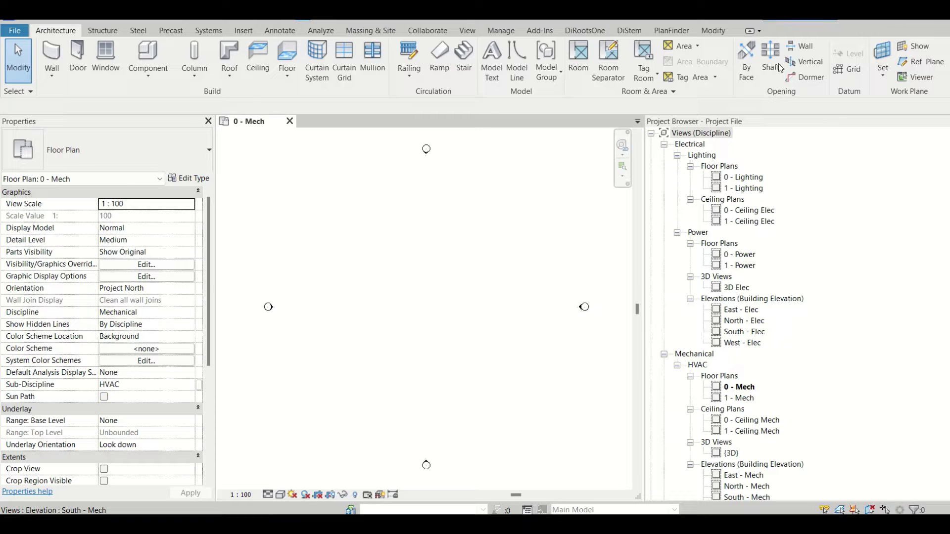
Step: Create a new project based on the Systems Template
{"action": "mouse_move", "coordinate": [663, 512]}
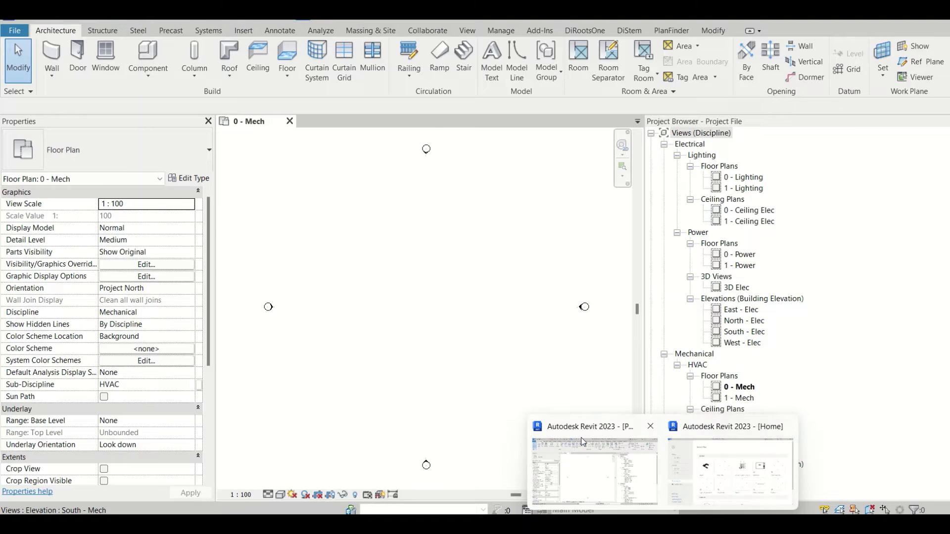
{"action": "left_click", "coordinate": [581, 437]}
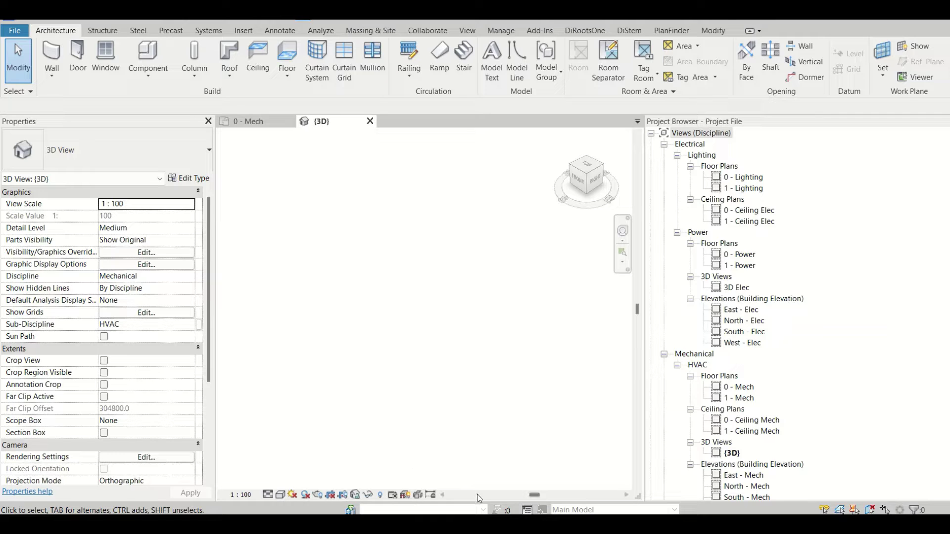
{"action": "mouse_move", "coordinate": [663, 525]}
{"action": "left_click", "coordinate": [718, 475]}
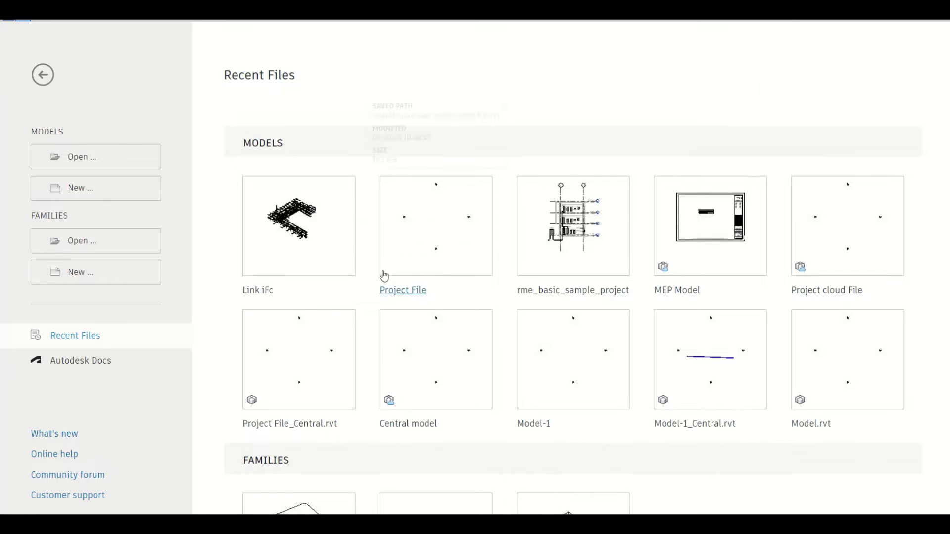
{"action": "left_click", "coordinate": [127, 188]}
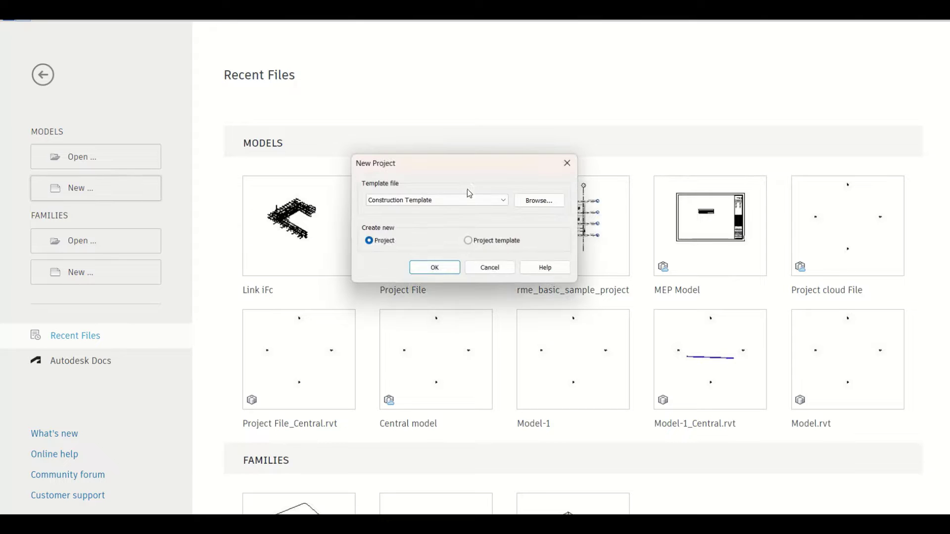
{"action": "left_click", "coordinate": [444, 198]}
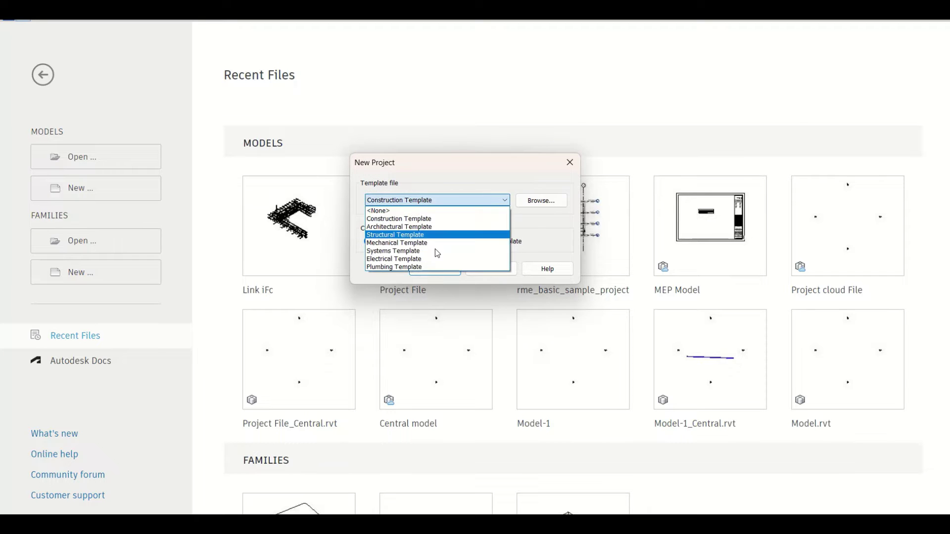
{"action": "left_click", "coordinate": [419, 257]}
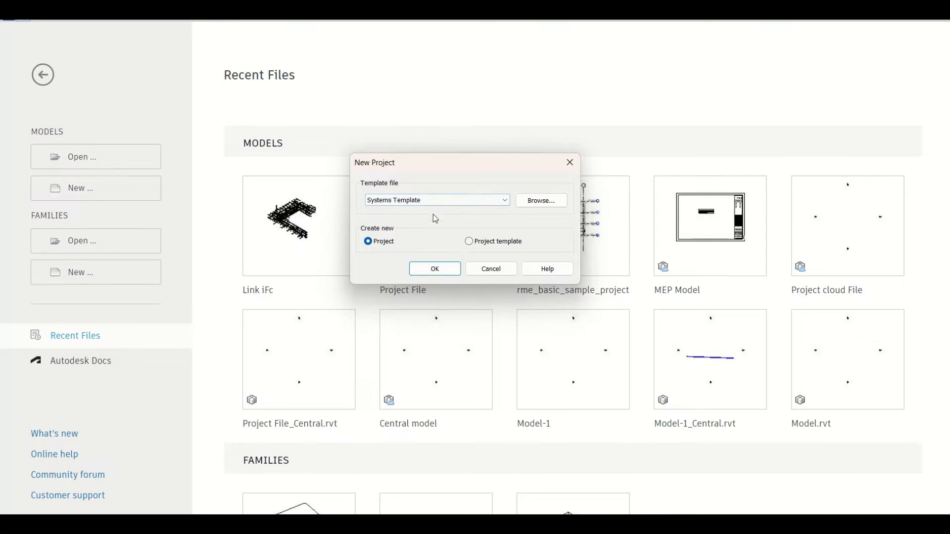
{"action": "left_click", "coordinate": [439, 271]}
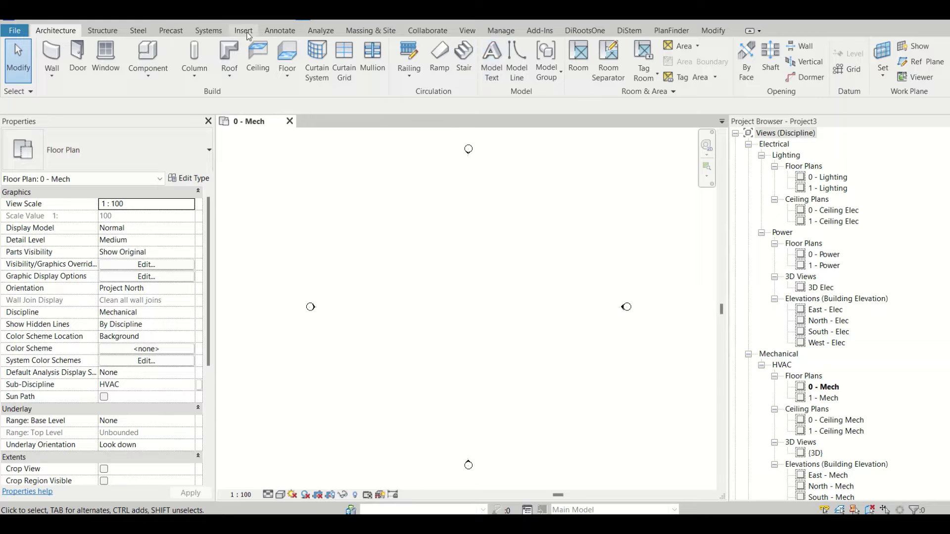
Step: Switch to File Explorer and check the source file PRoject IFC File in the IFC Folder, returning to Revit when done
{"action": "left_click", "coordinate": [243, 31]}
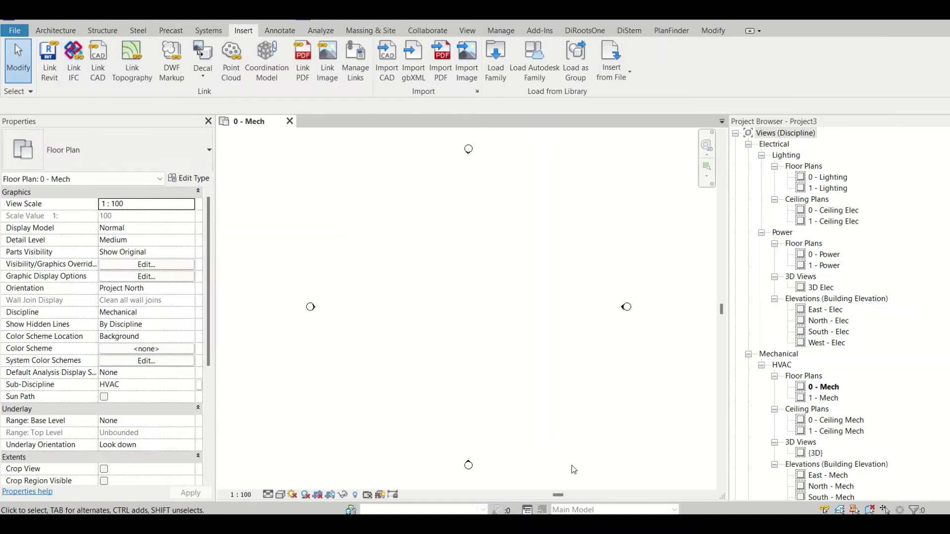
{"action": "mouse_move", "coordinate": [497, 524]}
{"action": "left_click", "coordinate": [505, 478]}
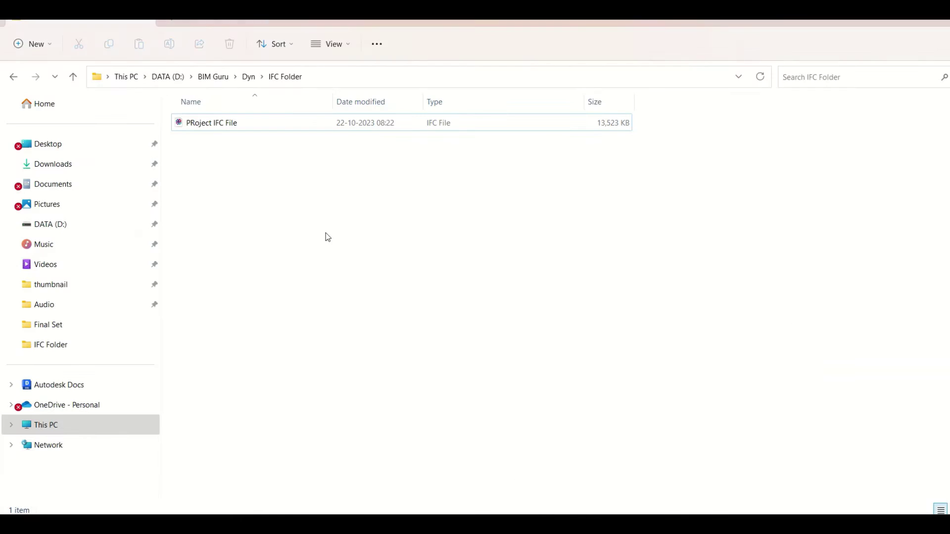
{"action": "left_click", "coordinate": [244, 123]}
{"action": "left_click", "coordinate": [289, 166]}
{"action": "left_click", "coordinate": [871, 28]}
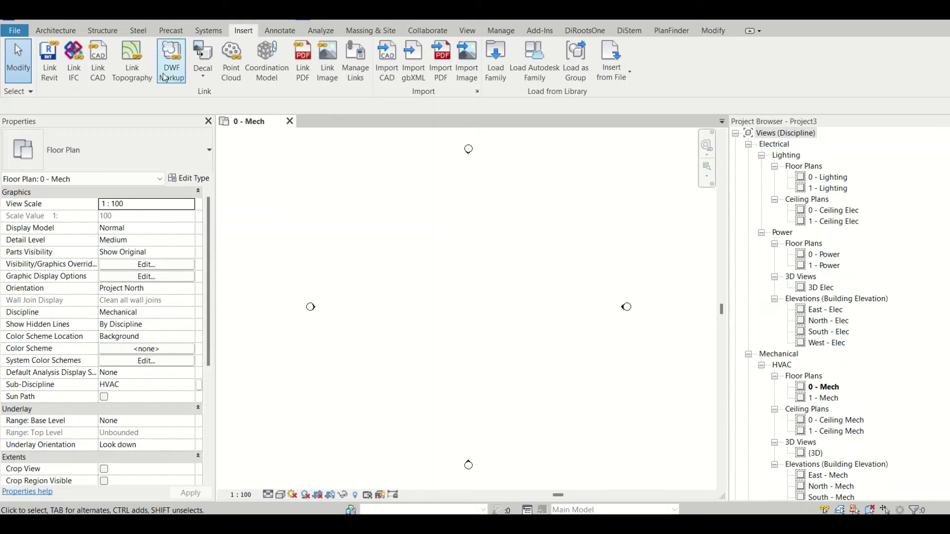
Step: Link PRoject IFC File.ifc from the IFC Folder into the project
{"action": "left_click", "coordinate": [74, 65]}
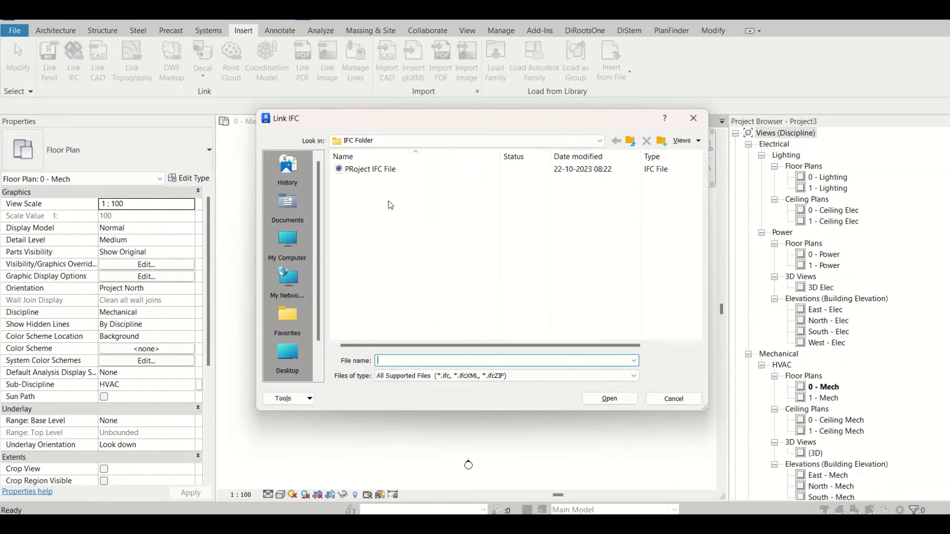
{"action": "left_click", "coordinate": [376, 169]}
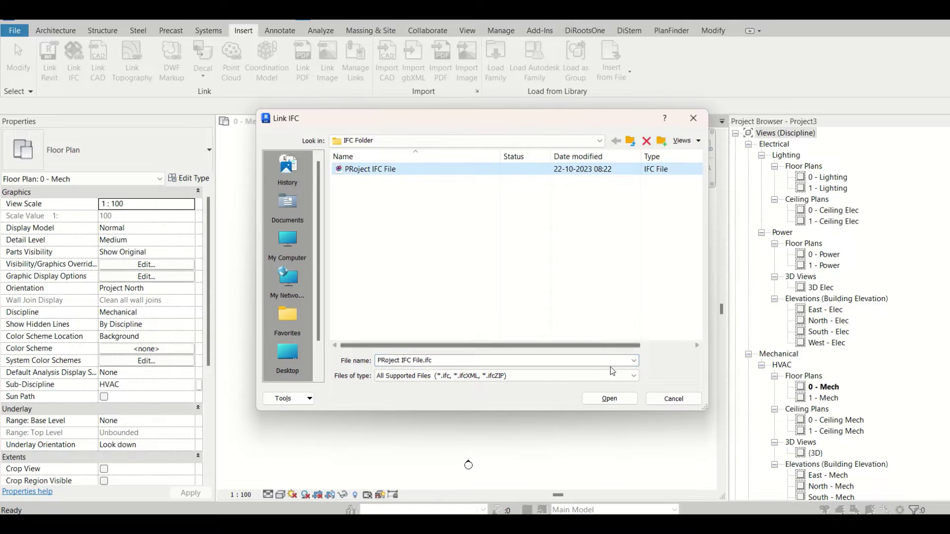
{"action": "left_click", "coordinate": [609, 399]}
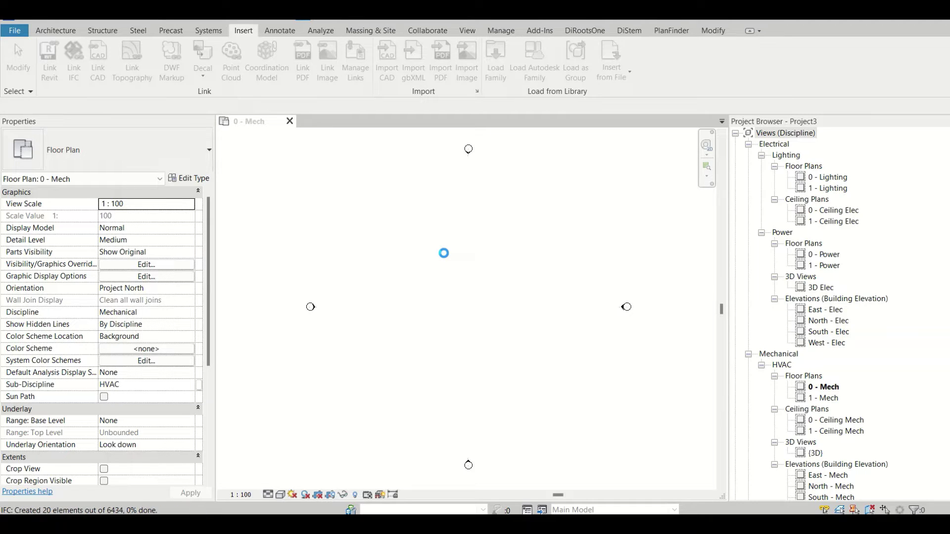
{"action": "mouse_move", "coordinate": [656, 502]}
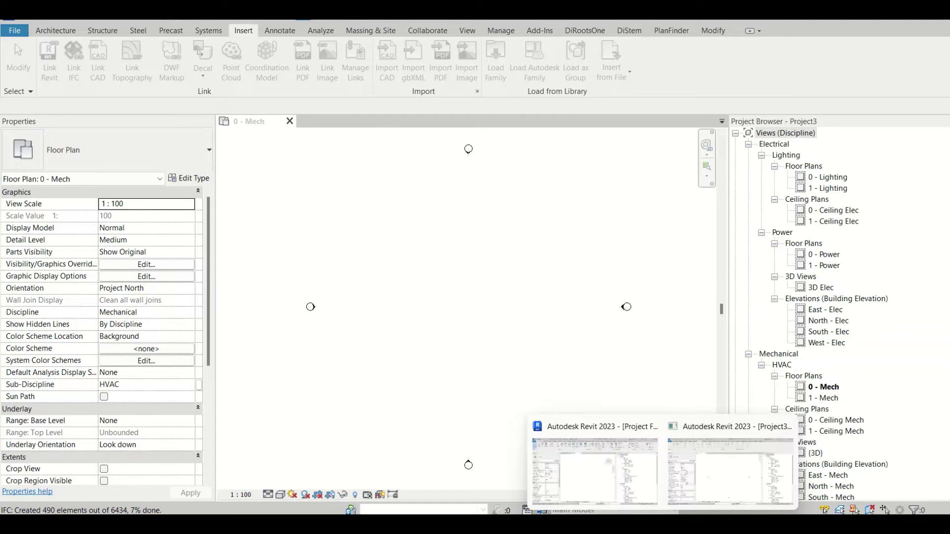
{"action": "left_click", "coordinate": [629, 460]}
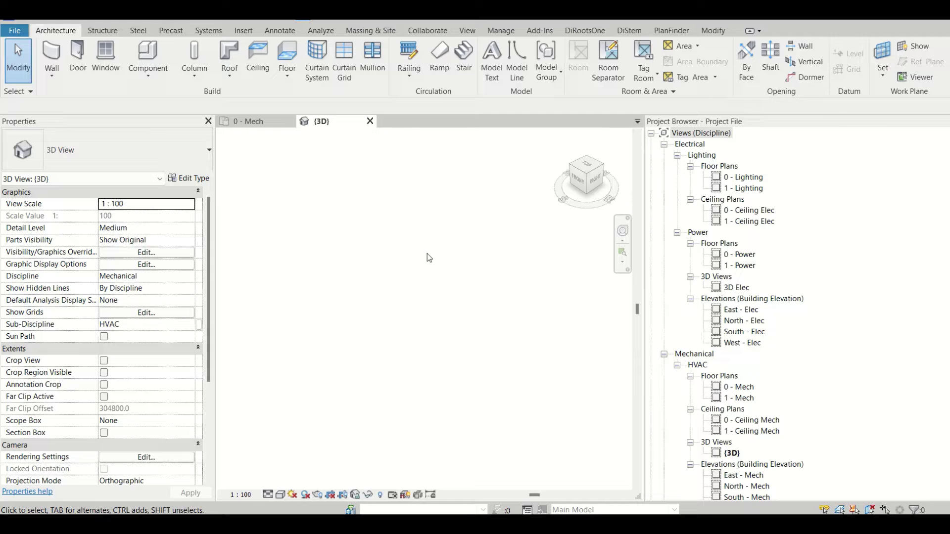
{"action": "mouse_move", "coordinate": [650, 500]}
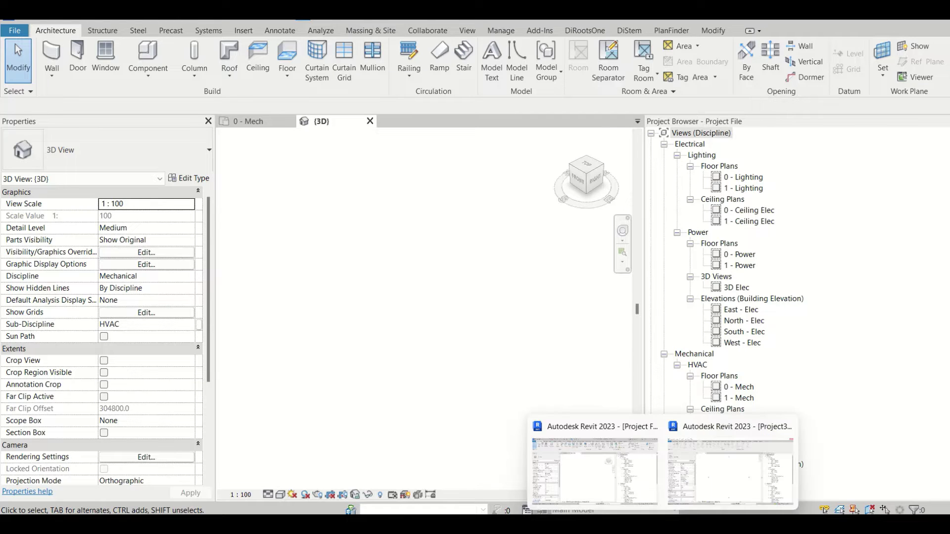
{"action": "left_click", "coordinate": [723, 460]}
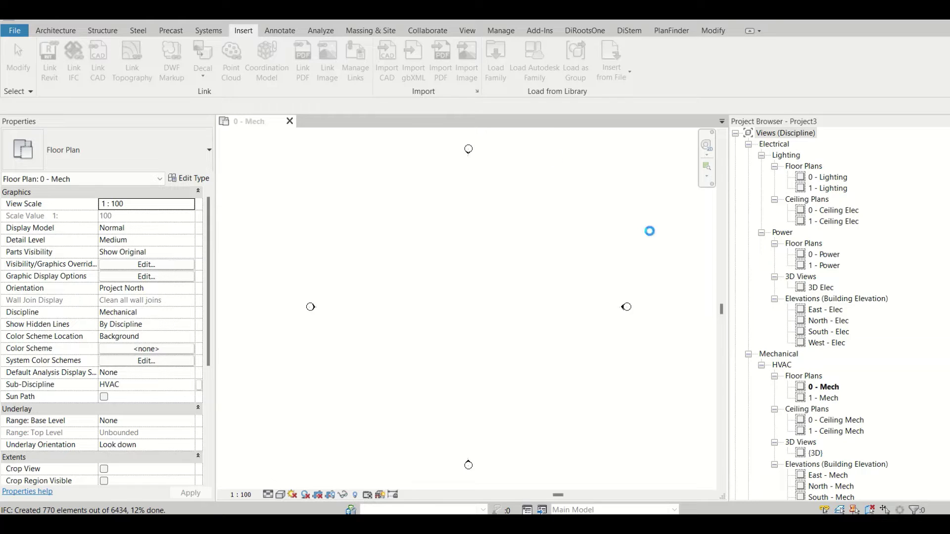
Step: Examine the files generated beside the source IFC in the IFC Folder, and the linked model in the 0 - Mech floor plan
{"action": "left_click", "coordinate": [485, 515]}
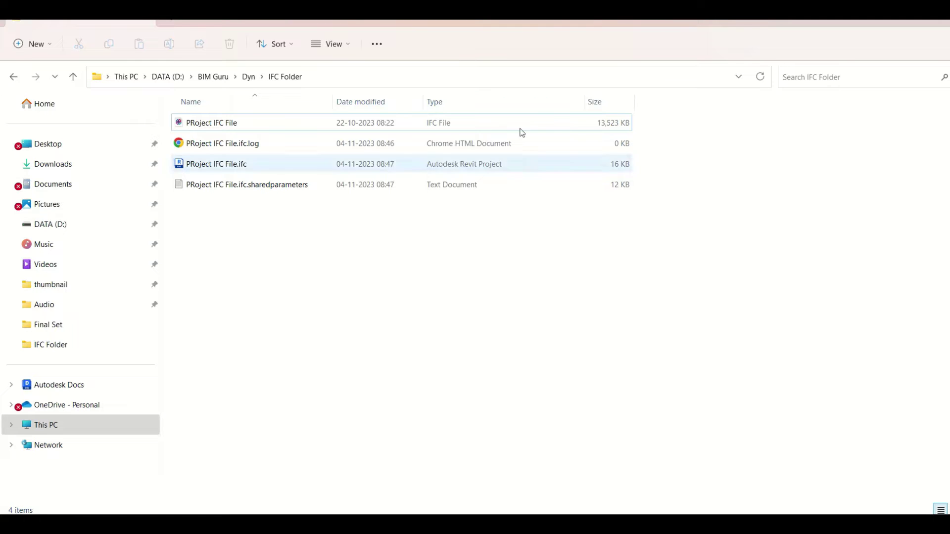
{"action": "left_click", "coordinate": [880, 19]}
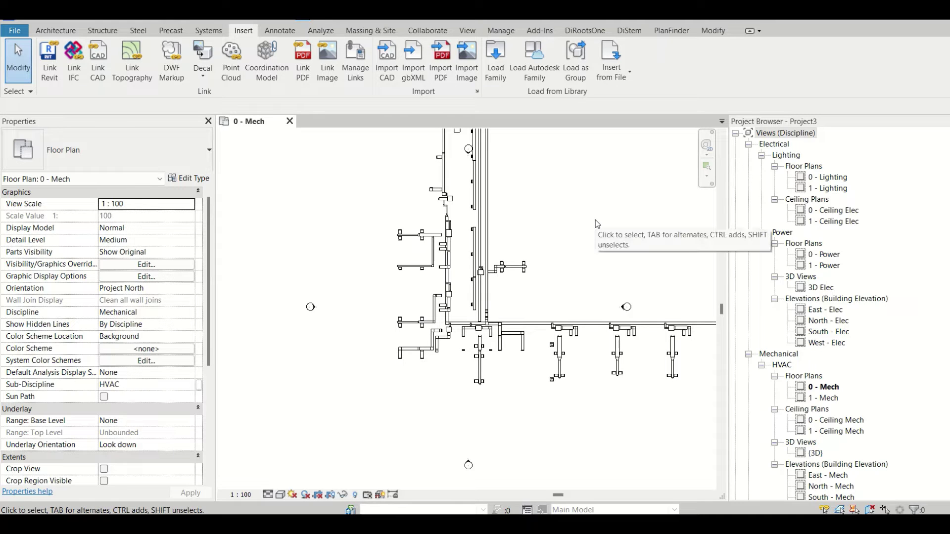
{"action": "scroll", "coordinate": [406, 260], "scroll_direction": "down", "scroll_amount": 3}
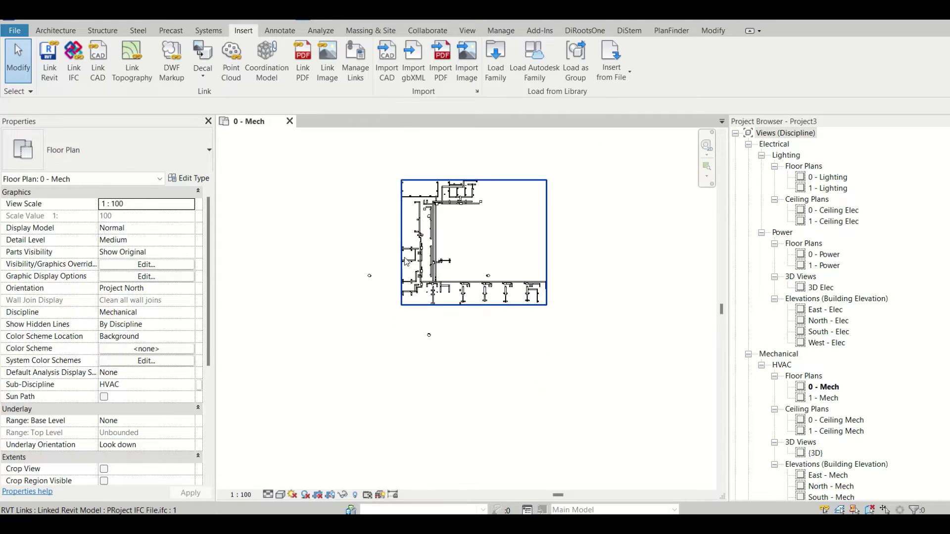
{"action": "left_click", "coordinate": [407, 258]}
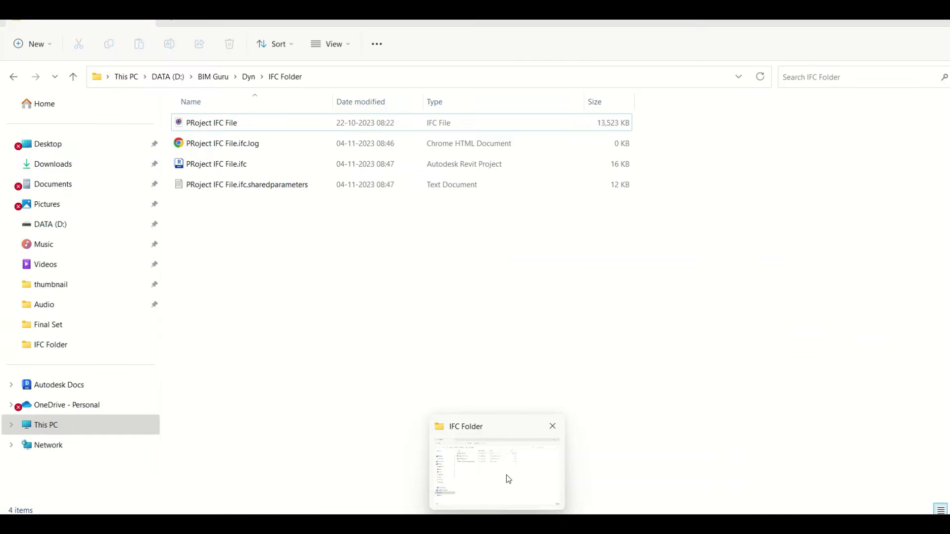
{"action": "left_click", "coordinate": [506, 474]}
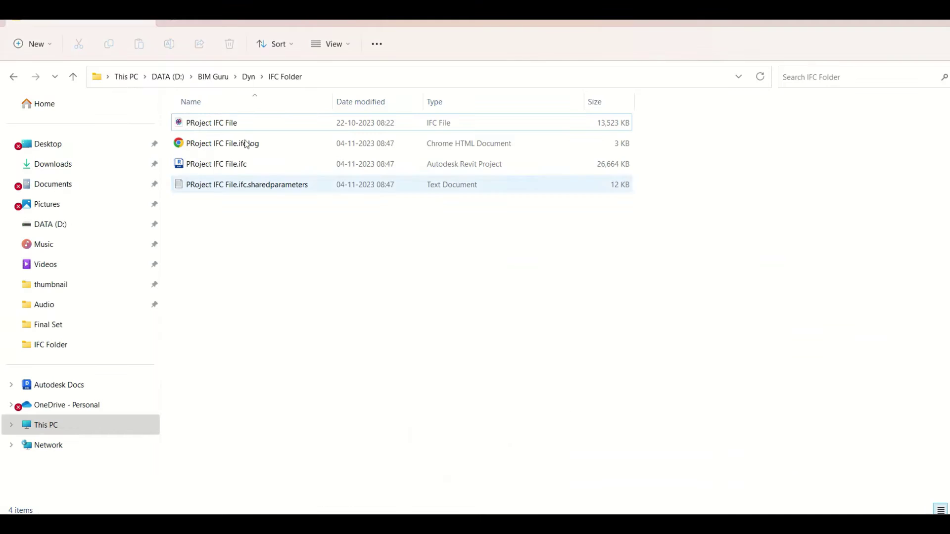
{"action": "left_click", "coordinate": [239, 168]}
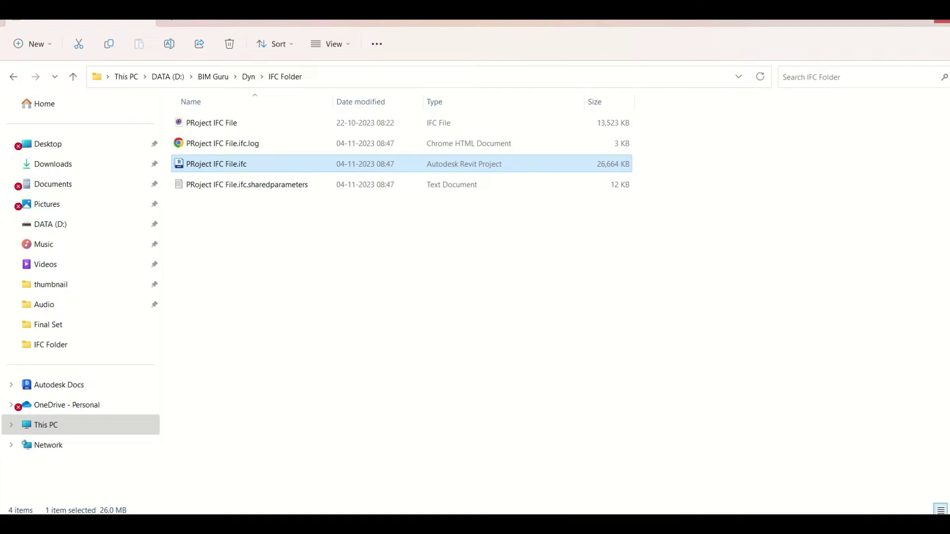
{"action": "left_click", "coordinate": [885, 20]}
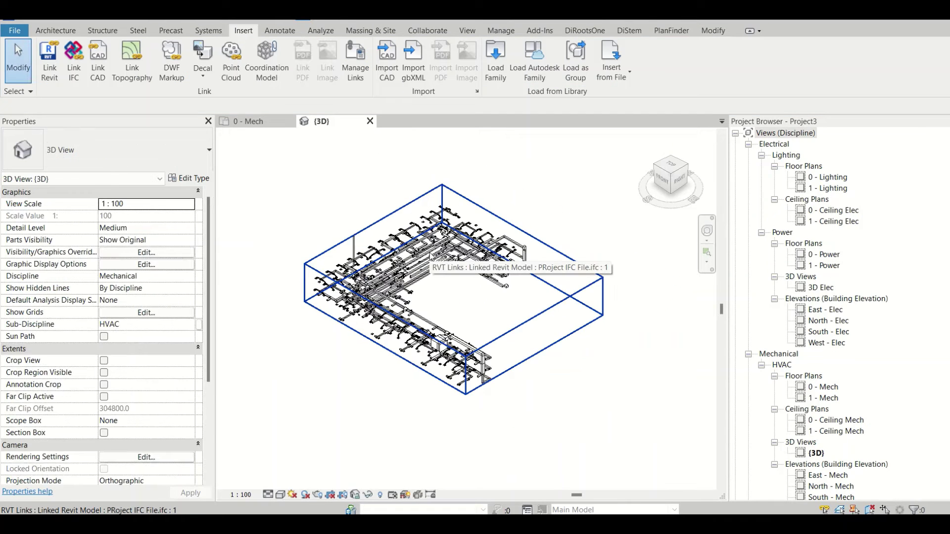
Step: Bind the linked IFC model into the project with only Attached Details included, accepting the duplicate types, and remove the leftover link
{"action": "scroll", "coordinate": [436, 250], "scroll_direction": "up", "scroll_amount": 1}
{"action": "left_click", "coordinate": [436, 250]}
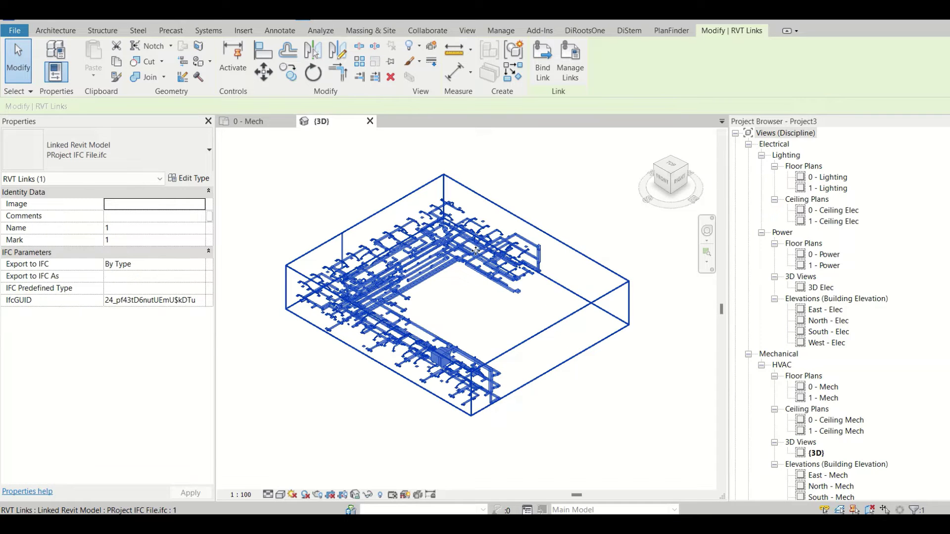
{"action": "left_click", "coordinate": [543, 80]}
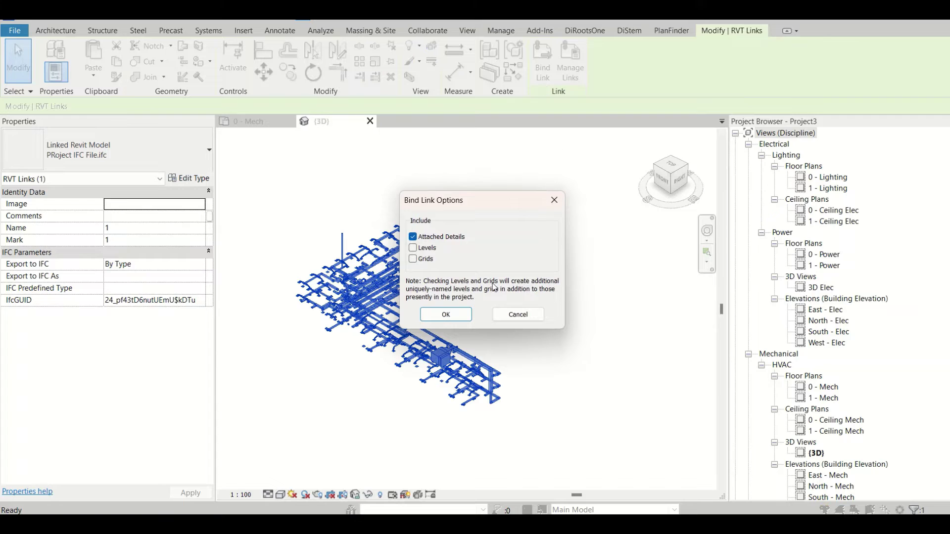
{"action": "left_click_drag", "start_coordinate": [485, 187], "coordinate": [536, 164]}
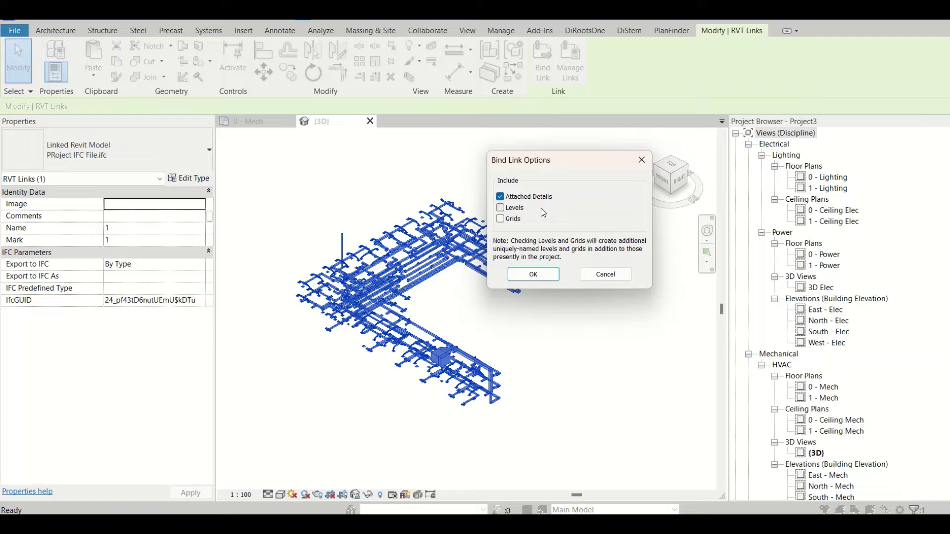
{"action": "left_click", "coordinate": [547, 276]}
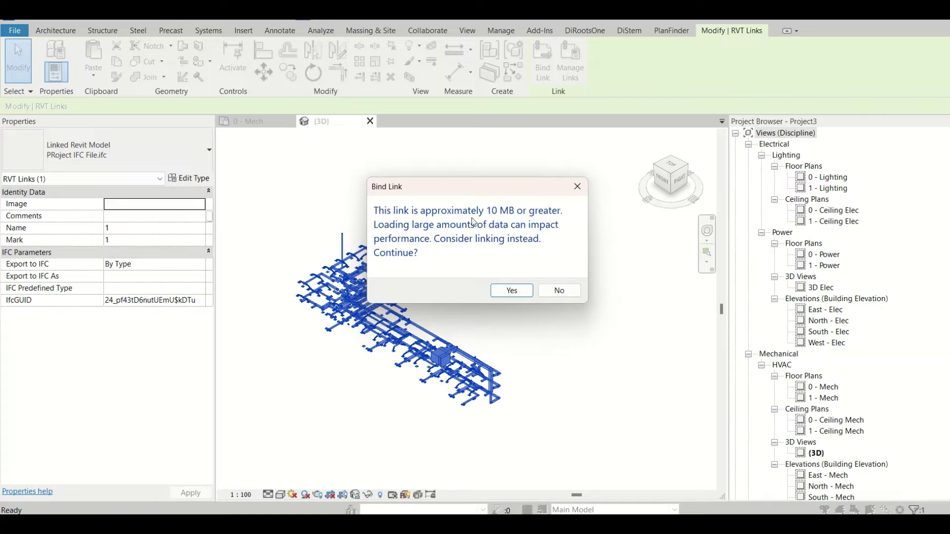
{"action": "left_click", "coordinate": [512, 291]}
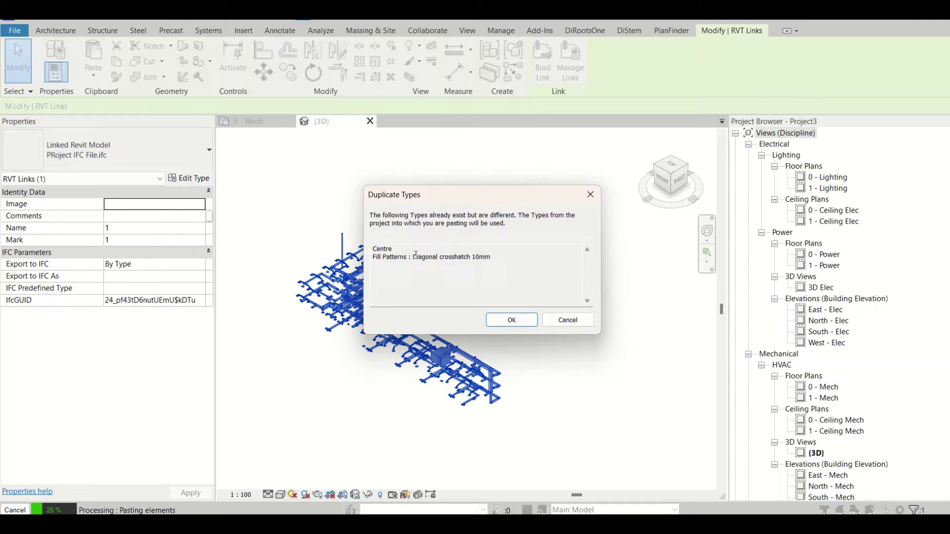
{"action": "left_click", "coordinate": [514, 322]}
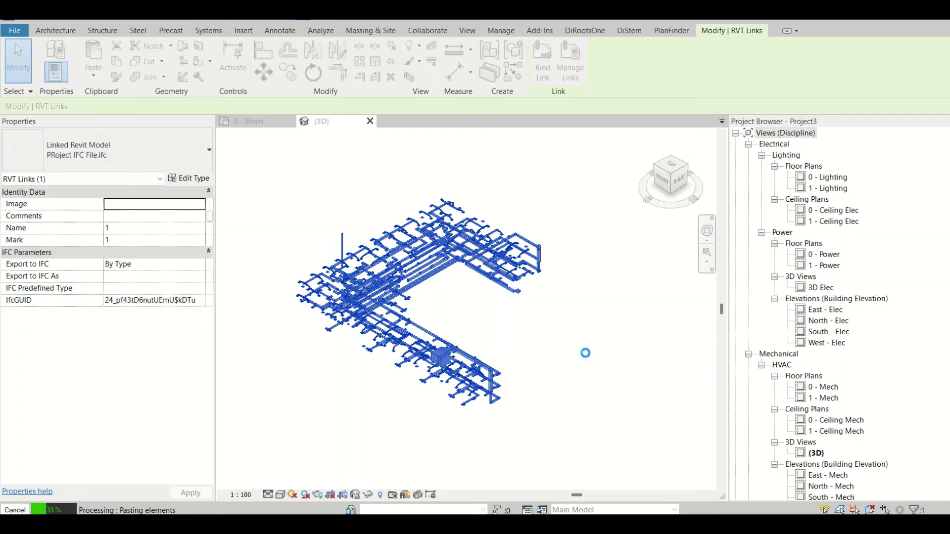
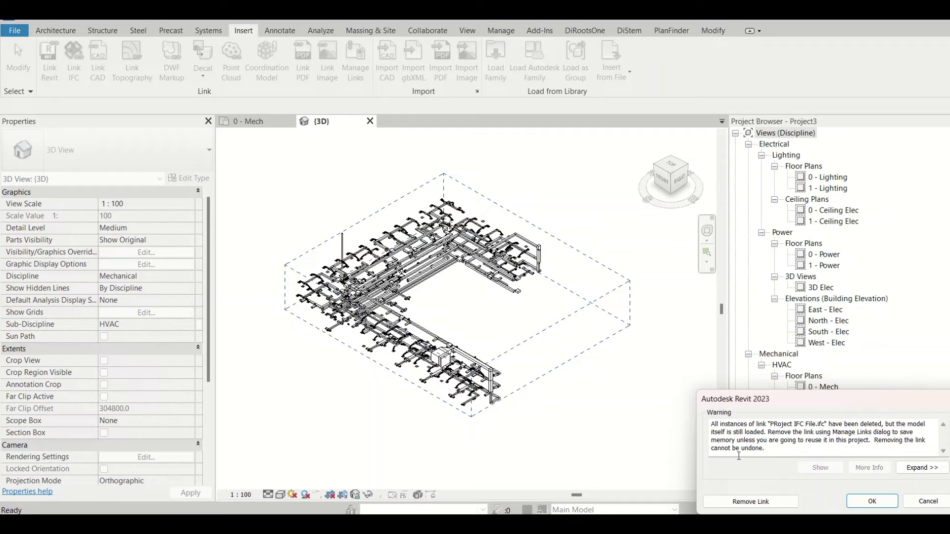
{"action": "left_click", "coordinate": [751, 501]}
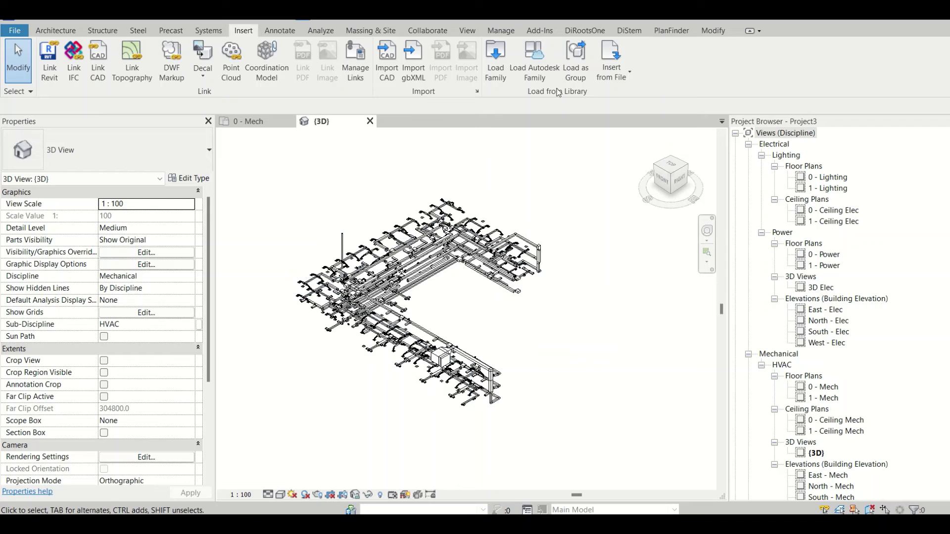
Step: Check the Revit and IFC link lists in Manage Links for any remaining links
{"action": "left_click", "coordinate": [499, 31]}
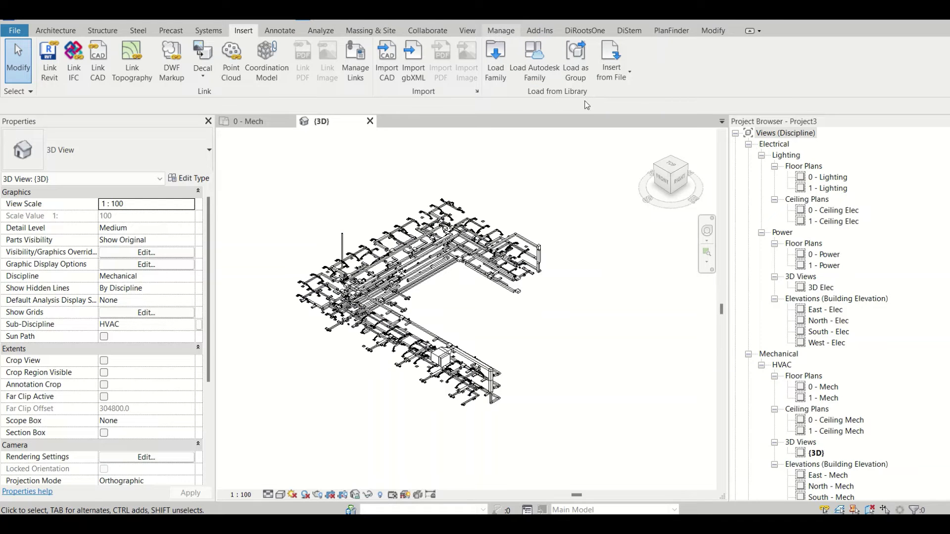
{"action": "left_click", "coordinate": [586, 62]}
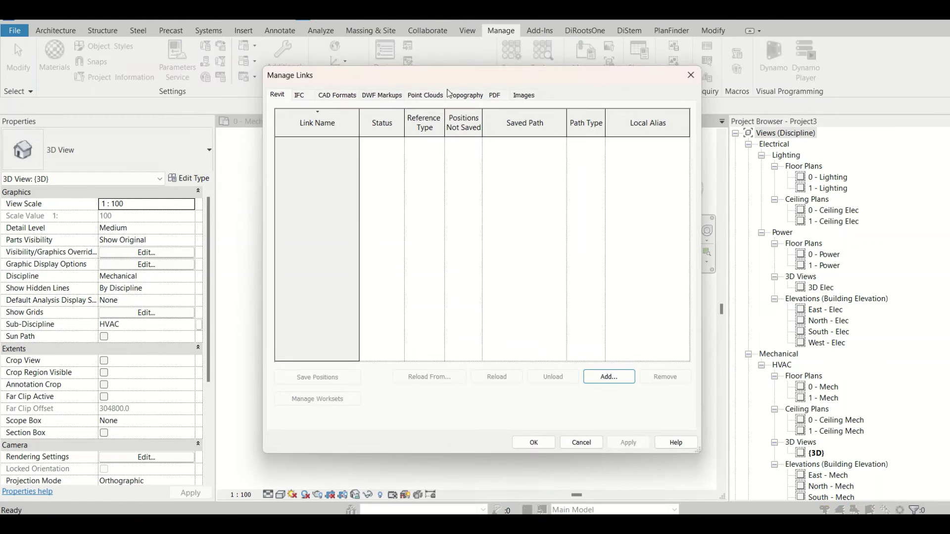
{"action": "left_click", "coordinate": [300, 96]}
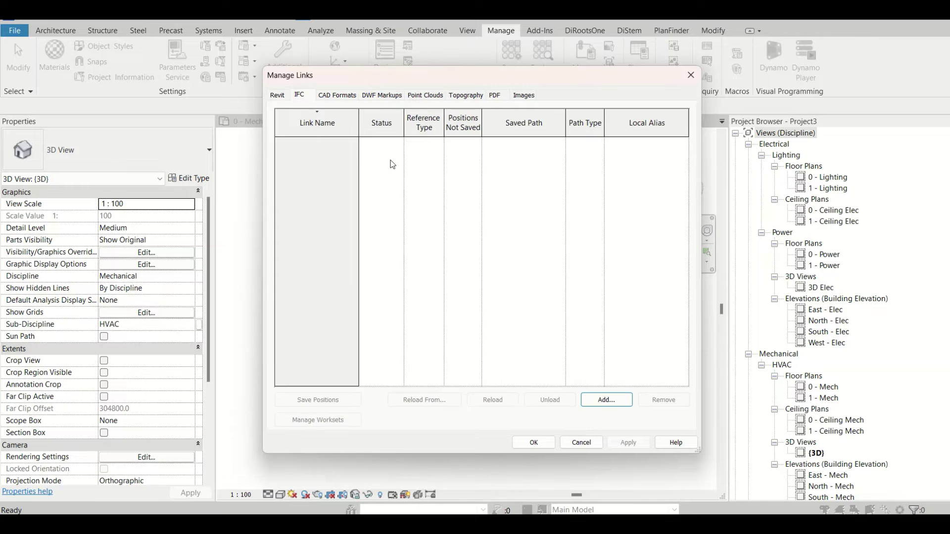
Step: Close the link manager and ungroup the PRoject IFC File model group in the 3D view
{"action": "left_click", "coordinate": [689, 82]}
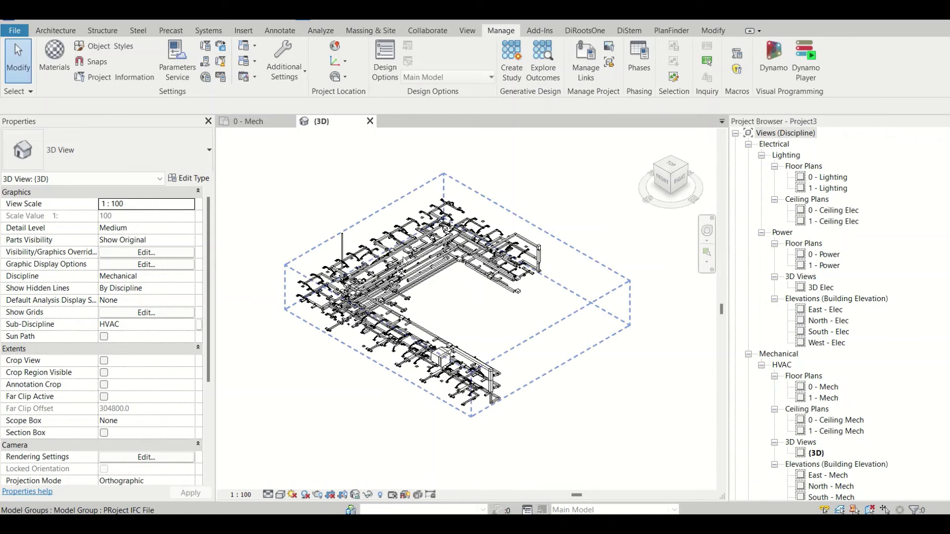
{"action": "left_click", "coordinate": [401, 257]}
{"action": "left_click", "coordinate": [490, 220]}
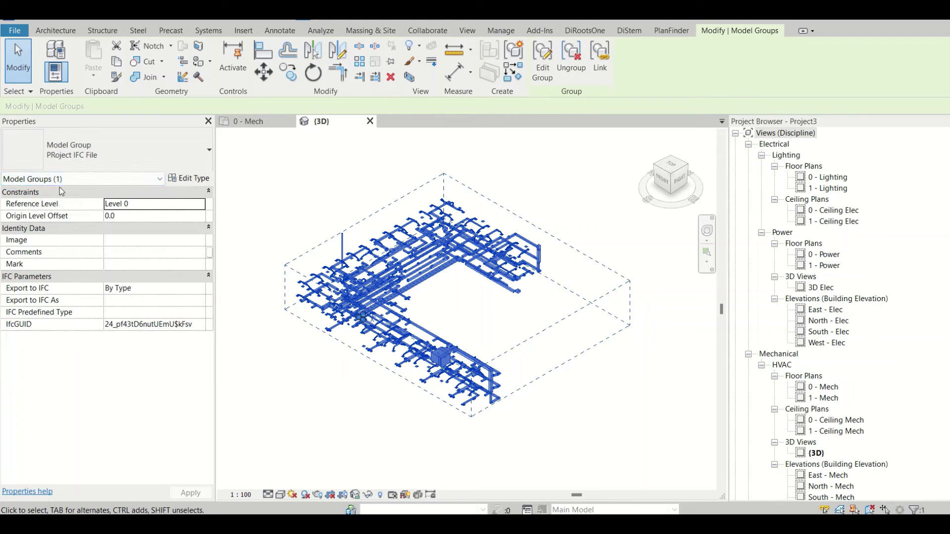
{"action": "left_click", "coordinate": [571, 58]}
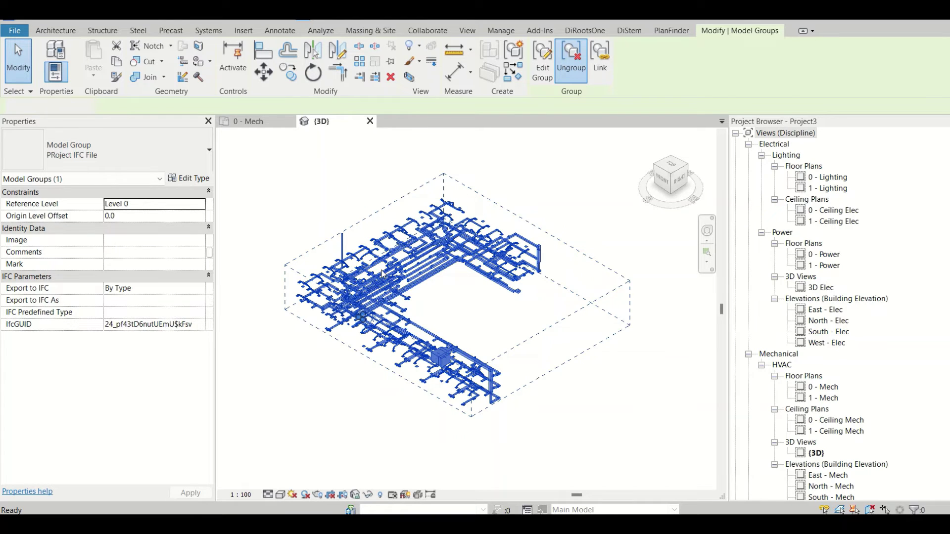
{"action": "left_click", "coordinate": [313, 171]}
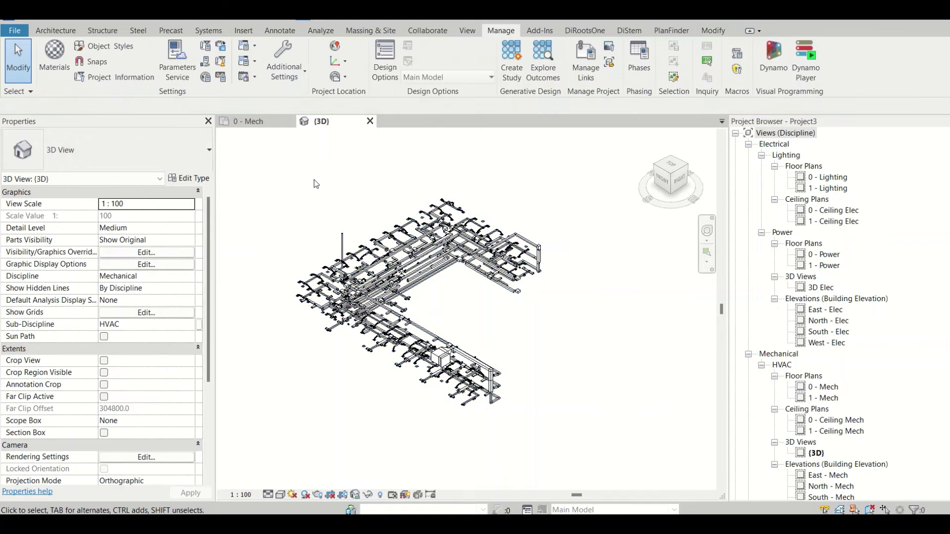
Step: Set the 3D view's detail level to Fine and switch its visual style to a shaded display
{"action": "scroll", "coordinate": [423, 259], "scroll_direction": "up", "scroll_amount": 4}
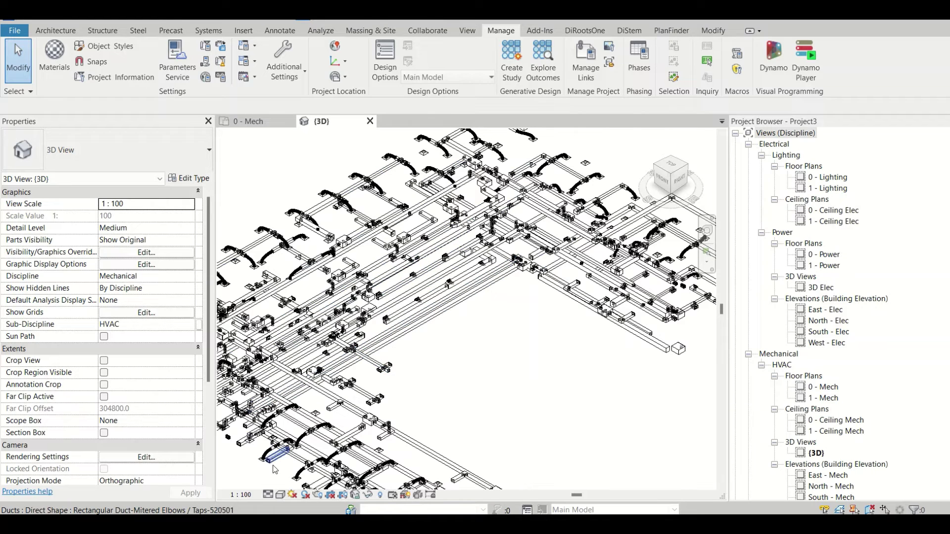
{"action": "left_click", "coordinate": [269, 496]}
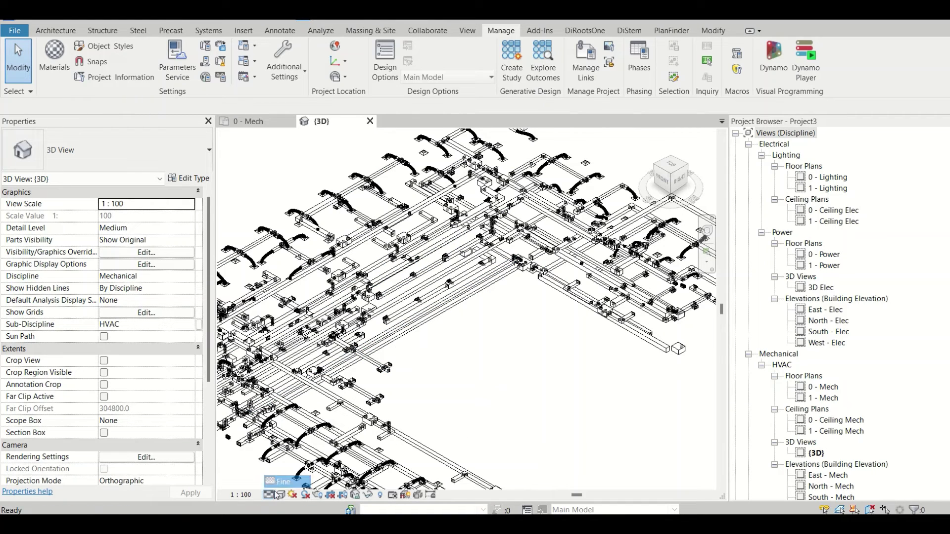
{"action": "left_click", "coordinate": [280, 495]}
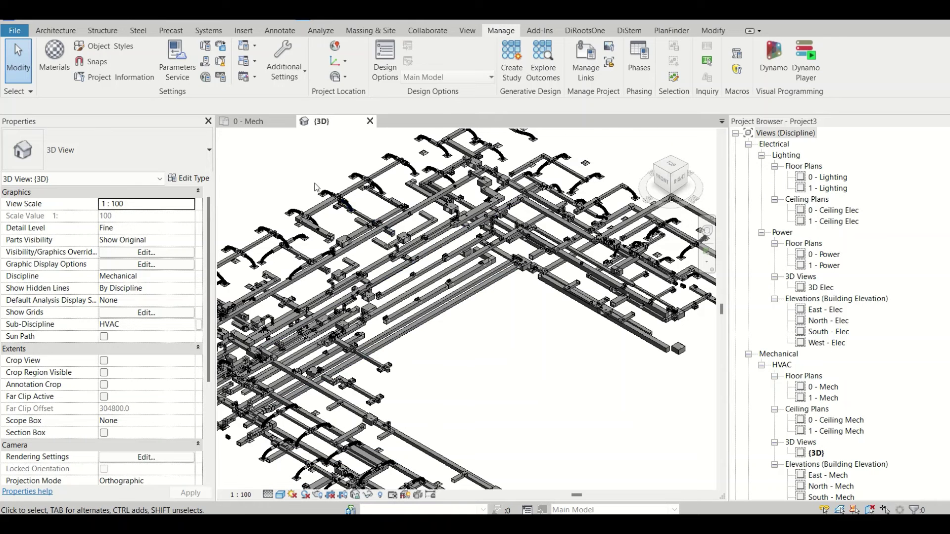
Step: Examine the IFC parameters of one rectangular duct with mitered elbows and tees, and deselect it to look over the whole model
{"action": "left_click", "coordinate": [393, 288]}
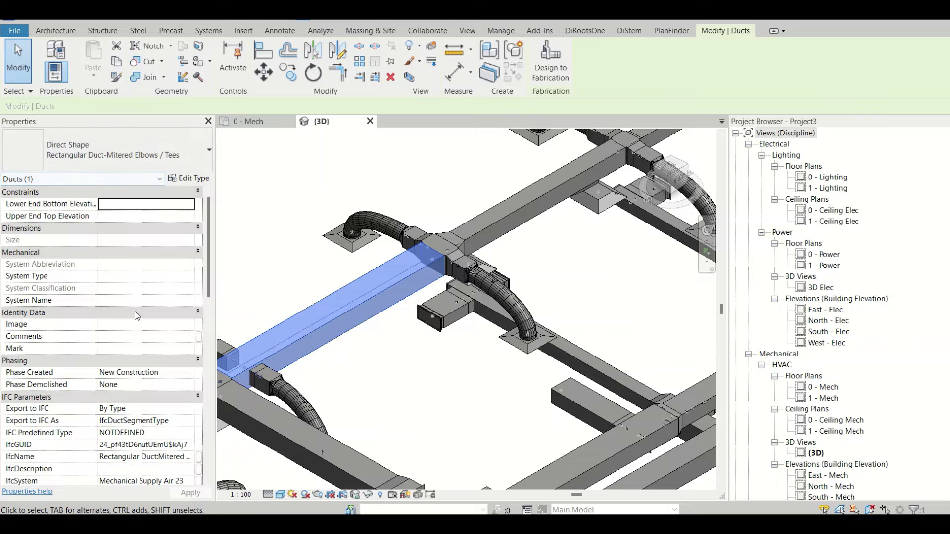
{"action": "scroll", "coordinate": [137, 315], "scroll_direction": "down", "scroll_amount": 6}
{"action": "scroll", "coordinate": [137, 316], "scroll_direction": "down", "scroll_amount": 6}
{"action": "scroll", "coordinate": [126, 349], "scroll_direction": "up", "scroll_amount": 10}
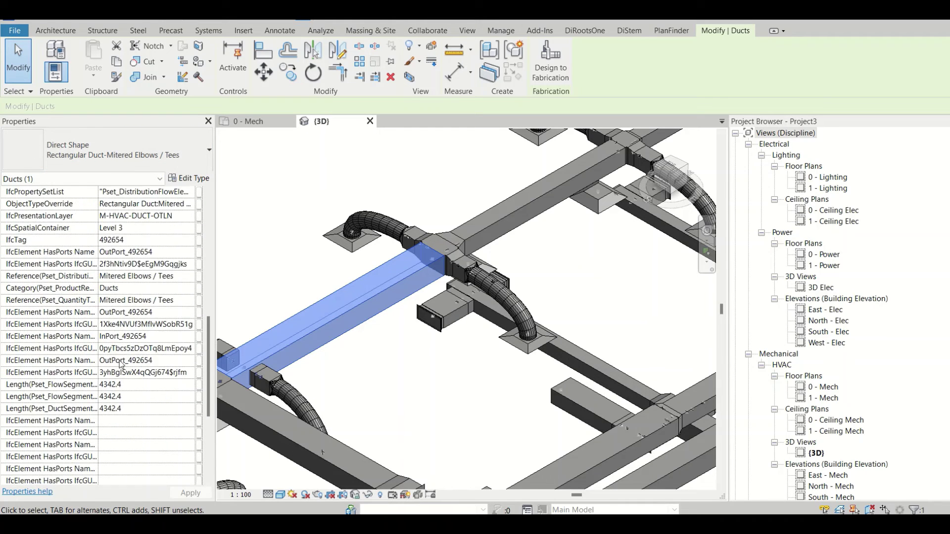
{"action": "scroll", "coordinate": [121, 361], "scroll_direction": "down", "scroll_amount": 1}
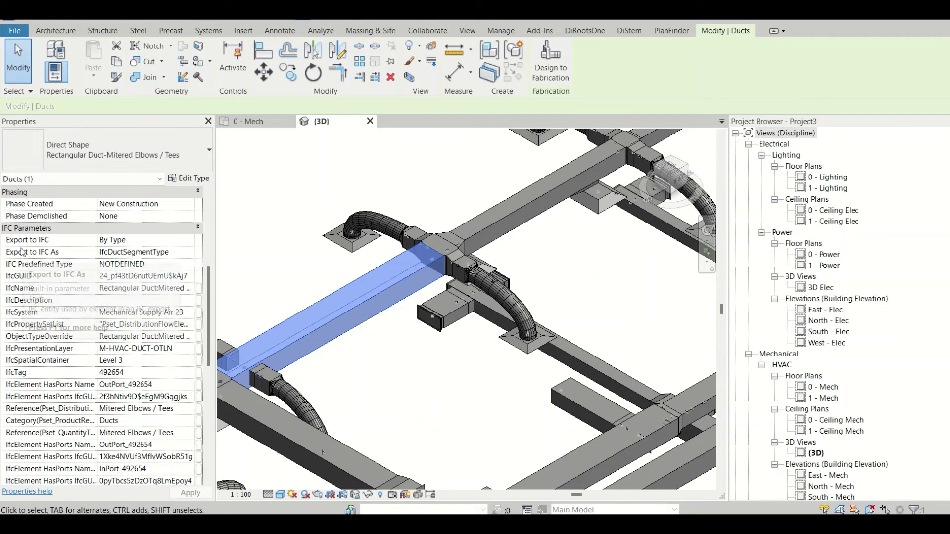
{"action": "scroll", "coordinate": [35, 346], "scroll_direction": "down", "scroll_amount": 7}
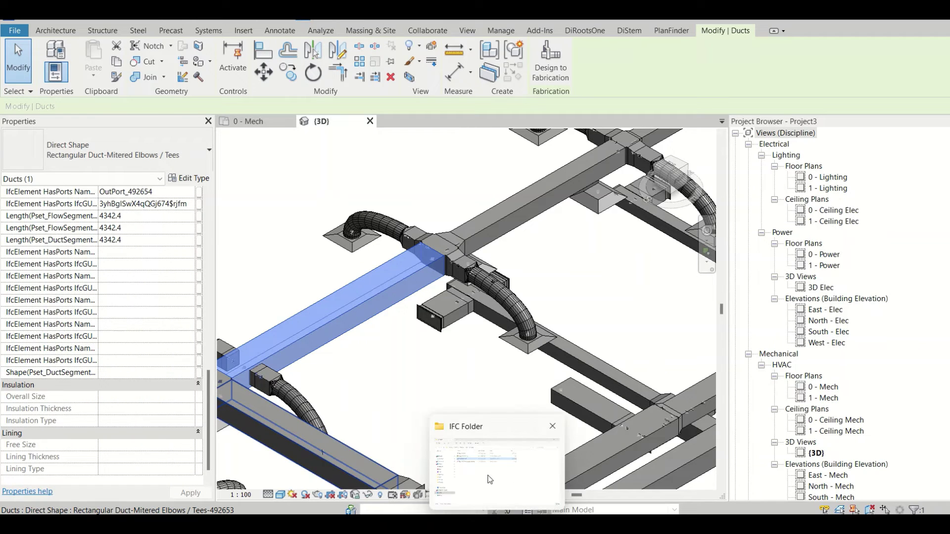
{"action": "left_click", "coordinate": [490, 479]}
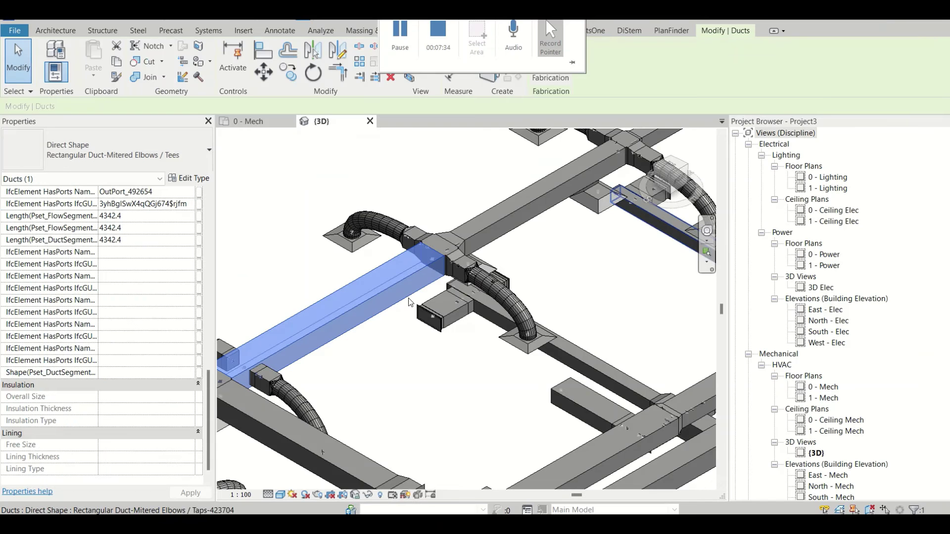
{"action": "scroll", "coordinate": [409, 302], "scroll_direction": "down", "scroll_amount": 10}
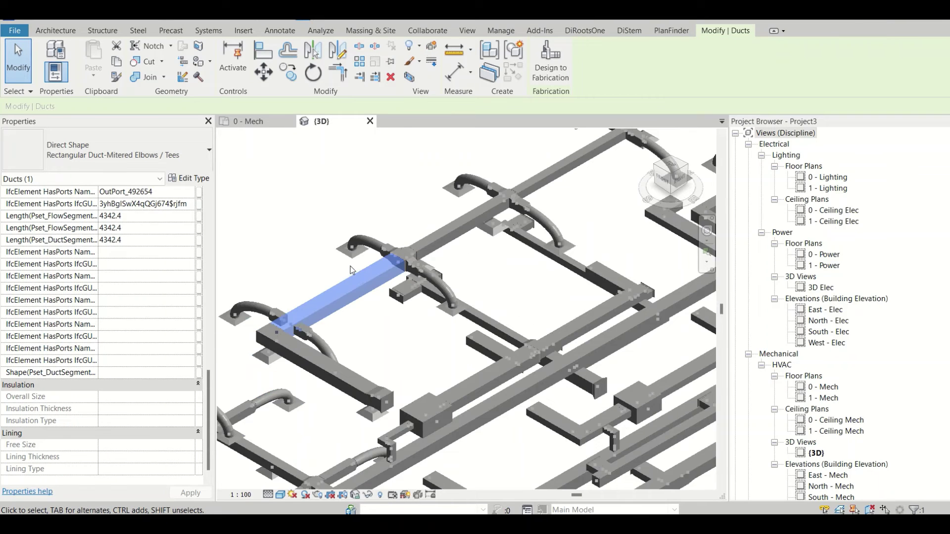
{"action": "scroll", "coordinate": [351, 270], "scroll_direction": "down", "scroll_amount": 1}
{"action": "key", "text": "Escape"}
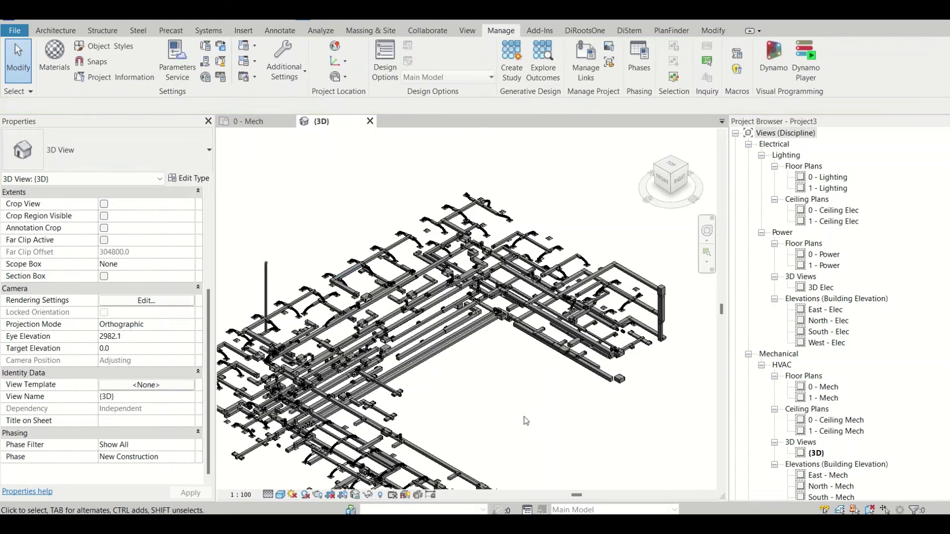
{"action": "scroll", "coordinate": [479, 321], "scroll_direction": "down", "scroll_amount": 3}
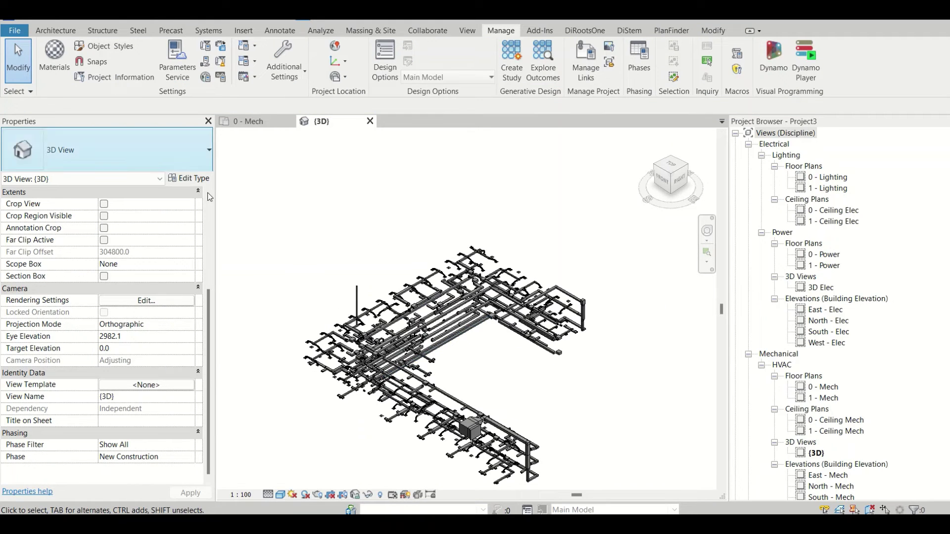
Step: Save the project as IFC Revit Project in the IFC Folder
{"action": "left_click", "coordinate": [15, 30]}
{"action": "mouse_move", "coordinate": [58, 193]}
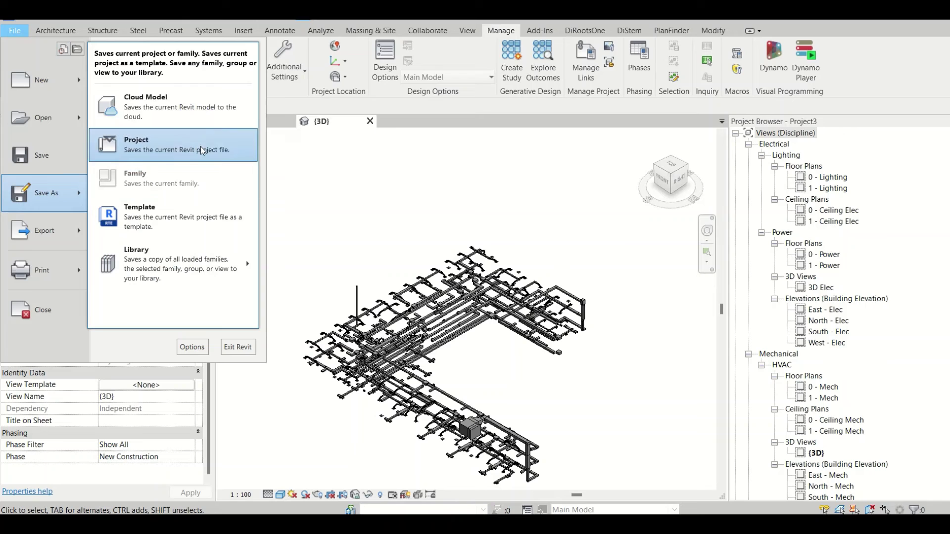
{"action": "left_click", "coordinate": [203, 148]}
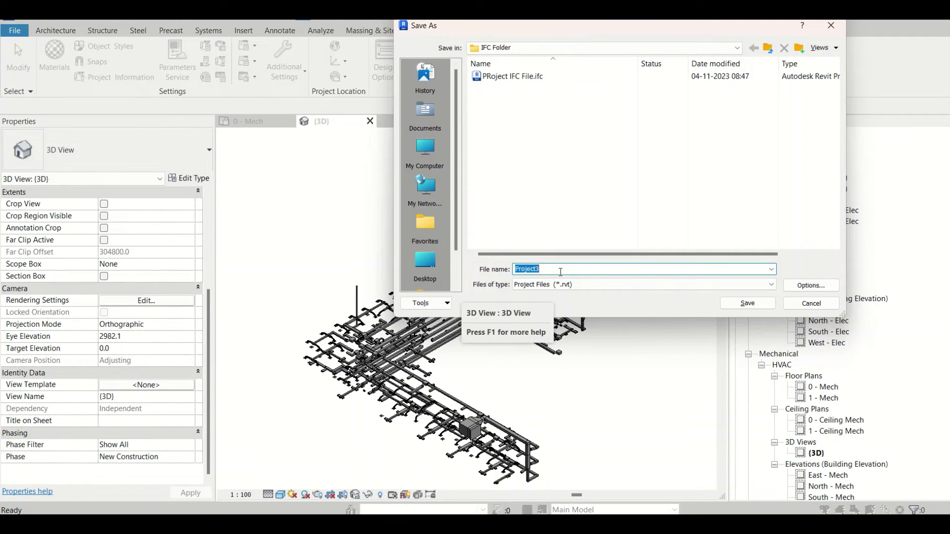
{"action": "type", "text": "IFC Re"}
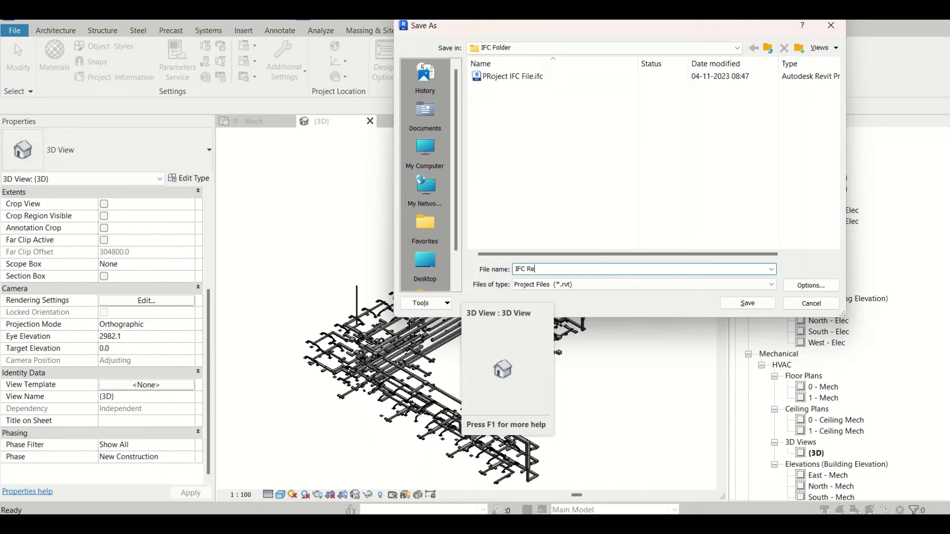
{"action": "type", "text": "vit Project"}
{"action": "left_click", "coordinate": [748, 304]}
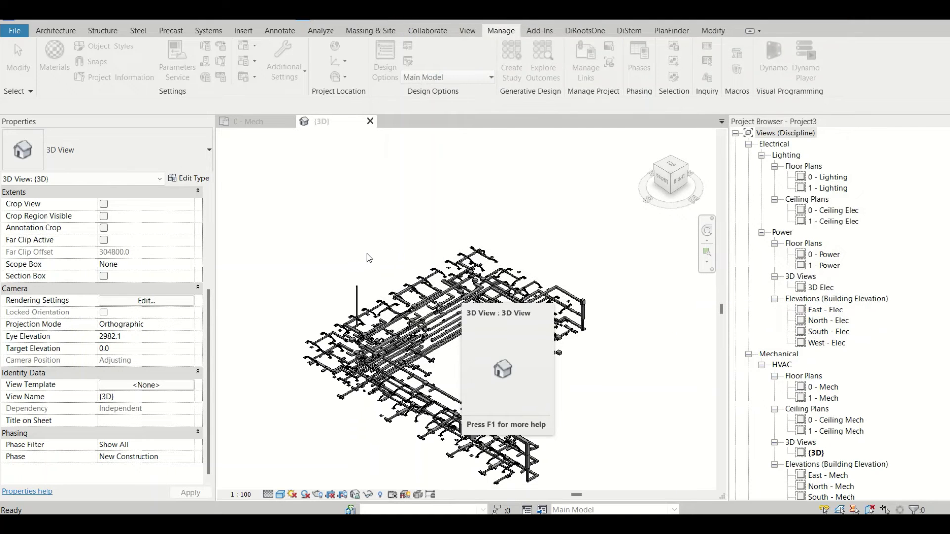
Step: Switch to the other Revit window, containing the empty Project File project
{"action": "mouse_move", "coordinate": [643, 525]}
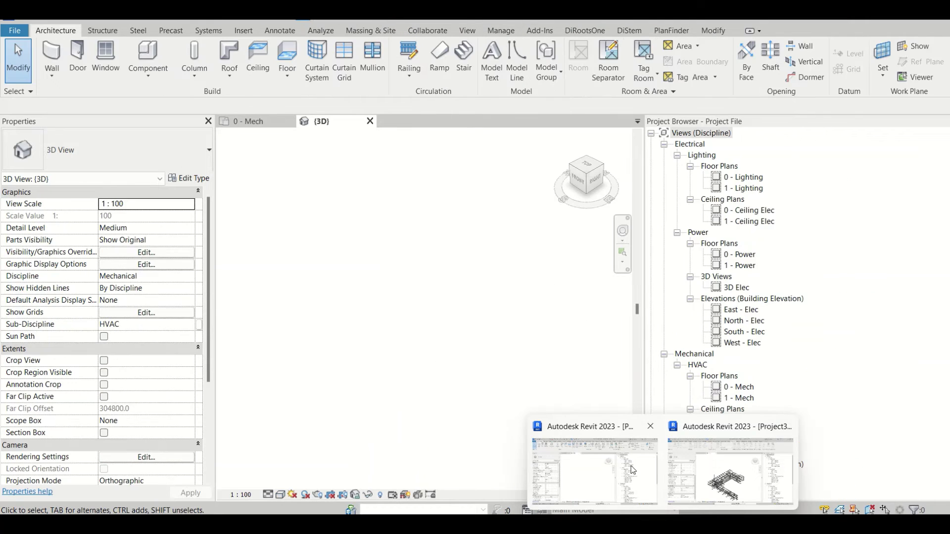
{"action": "left_click", "coordinate": [632, 470]}
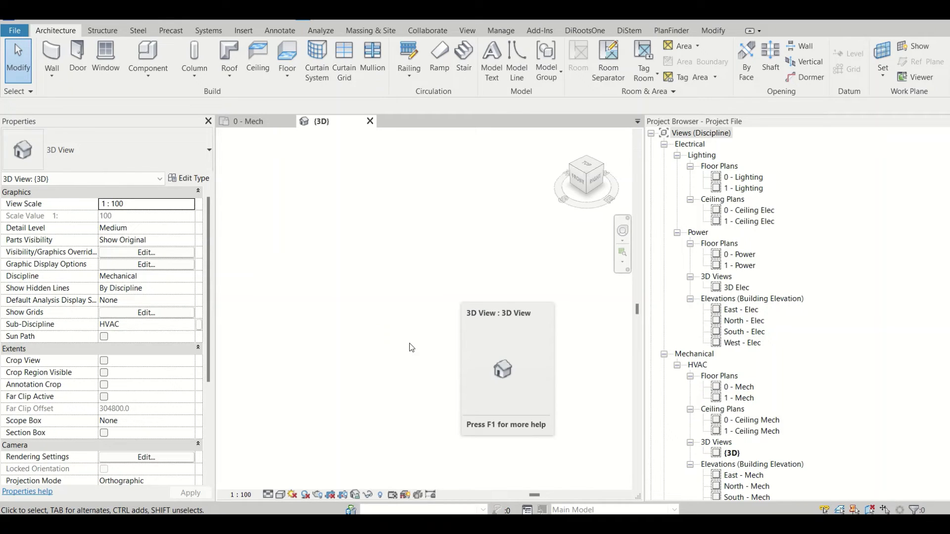
{"action": "mouse_move", "coordinate": [663, 525]}
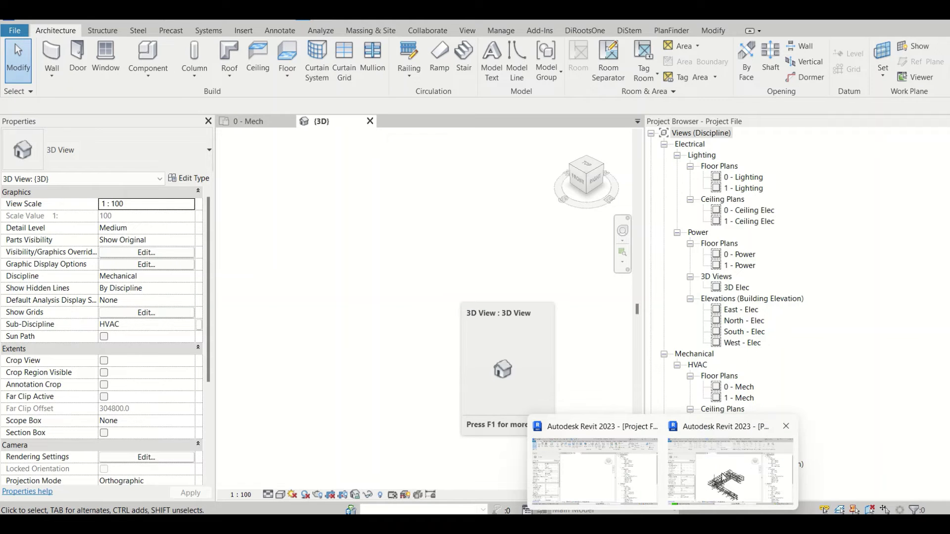
{"action": "mouse_move", "coordinate": [723, 478]}
{"action": "left_click", "coordinate": [593, 470]}
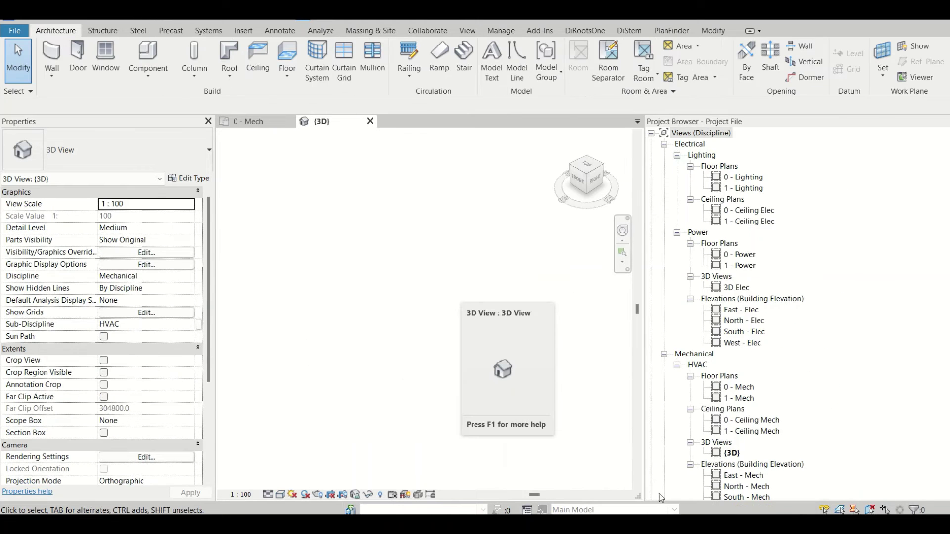
{"action": "mouse_move", "coordinate": [663, 525]}
Step: Link IFC Revit Project.rvt from the IFC Folder into this project with Auto - Internal Origin to Internal Origin positioning
{"action": "left_click", "coordinate": [500, 31]}
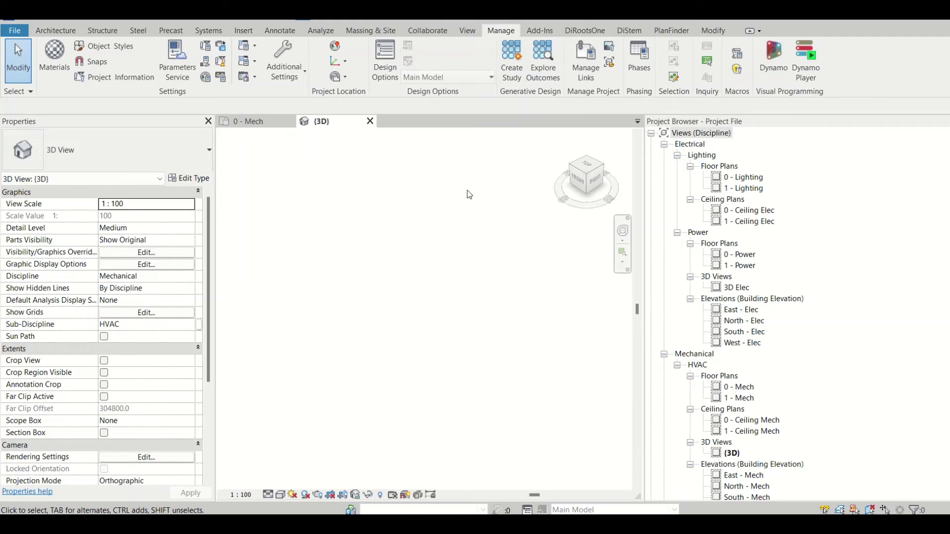
{"action": "left_click", "coordinate": [586, 59]}
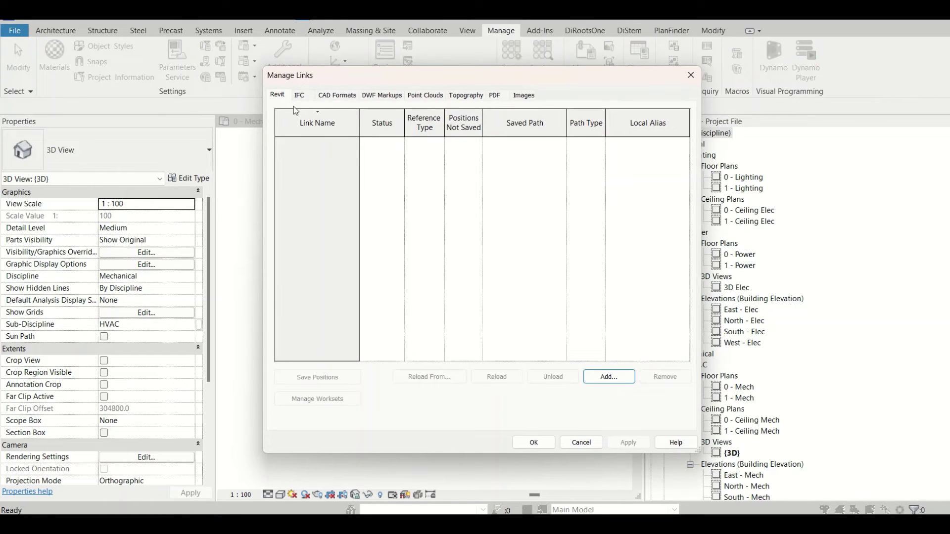
{"action": "left_click", "coordinate": [614, 378]}
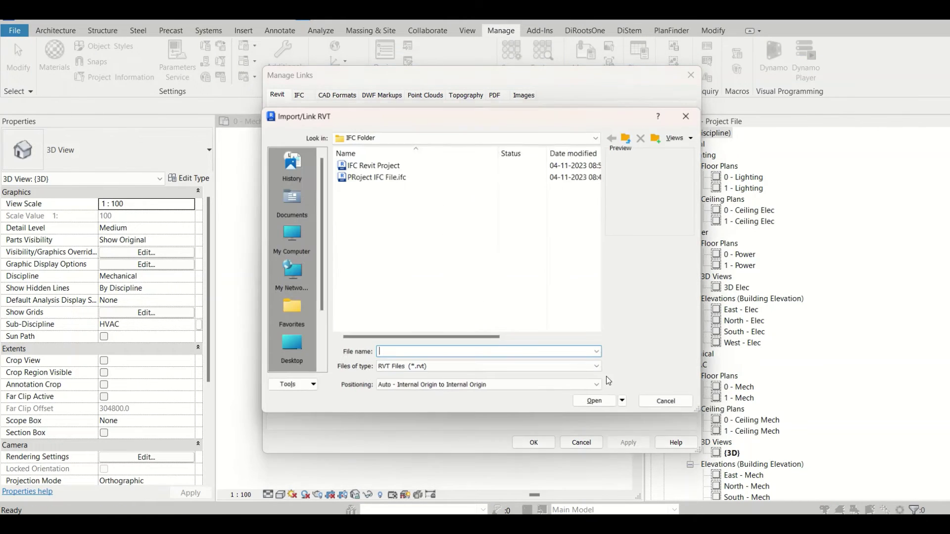
{"action": "left_click", "coordinate": [390, 175]}
{"action": "left_click", "coordinate": [386, 163]}
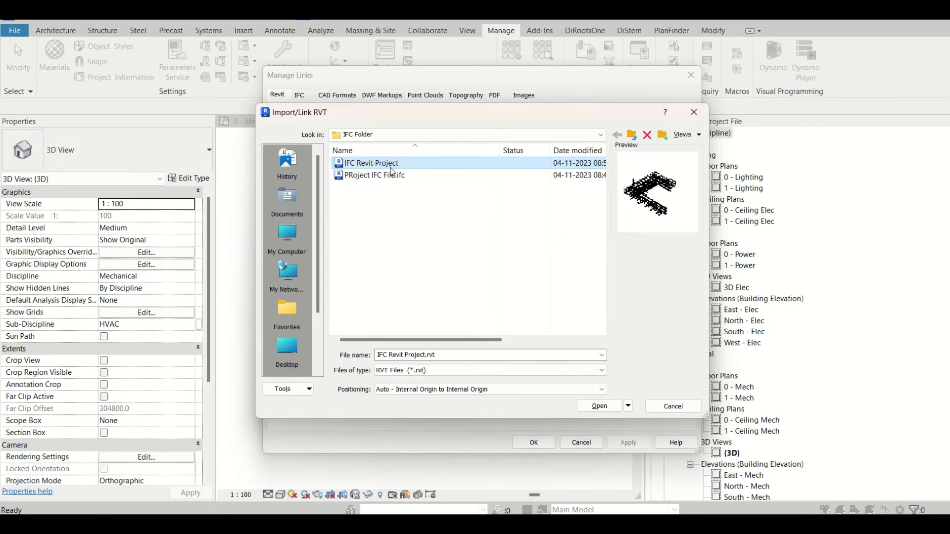
{"action": "left_click", "coordinate": [445, 390]}
{"action": "left_click", "coordinate": [444, 391]}
{"action": "left_click", "coordinate": [442, 391]}
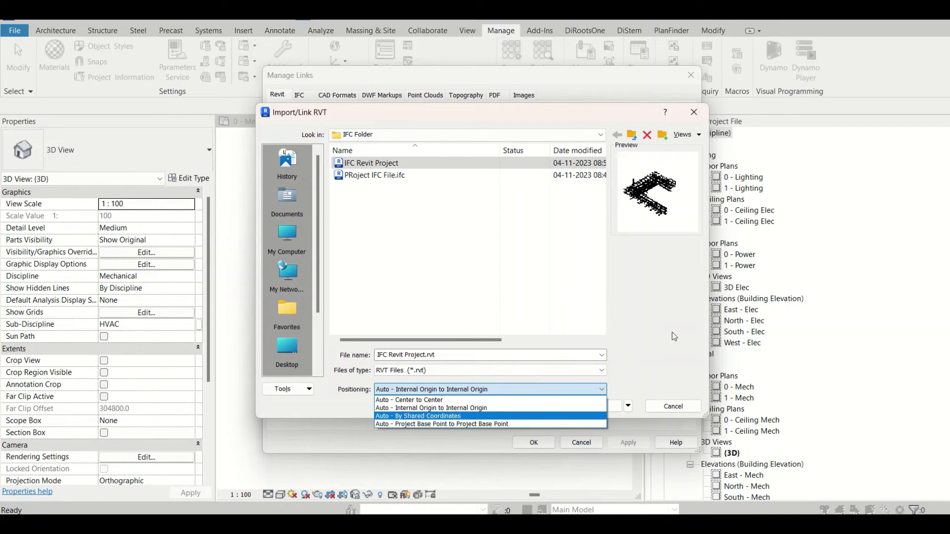
{"action": "left_click", "coordinate": [475, 408]}
{"action": "left_click", "coordinate": [599, 406]}
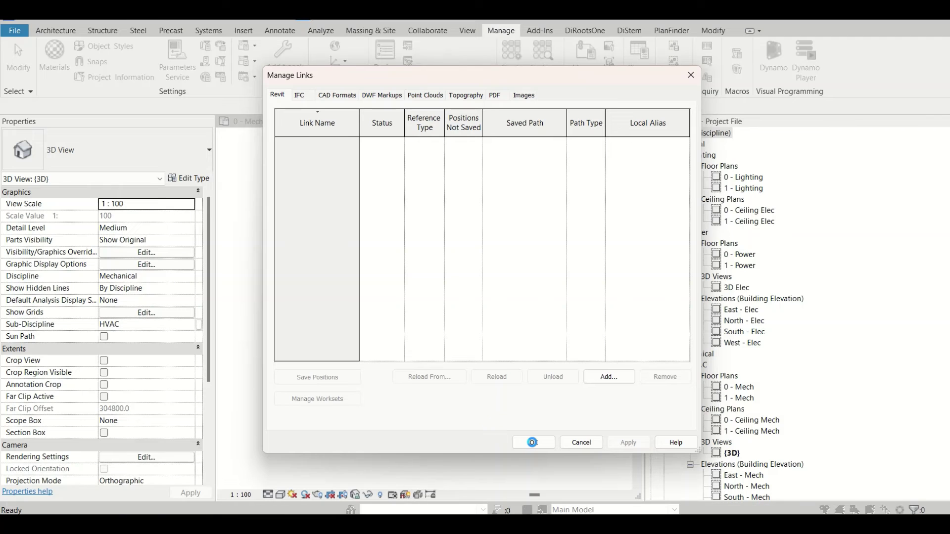
{"action": "left_click", "coordinate": [534, 444]}
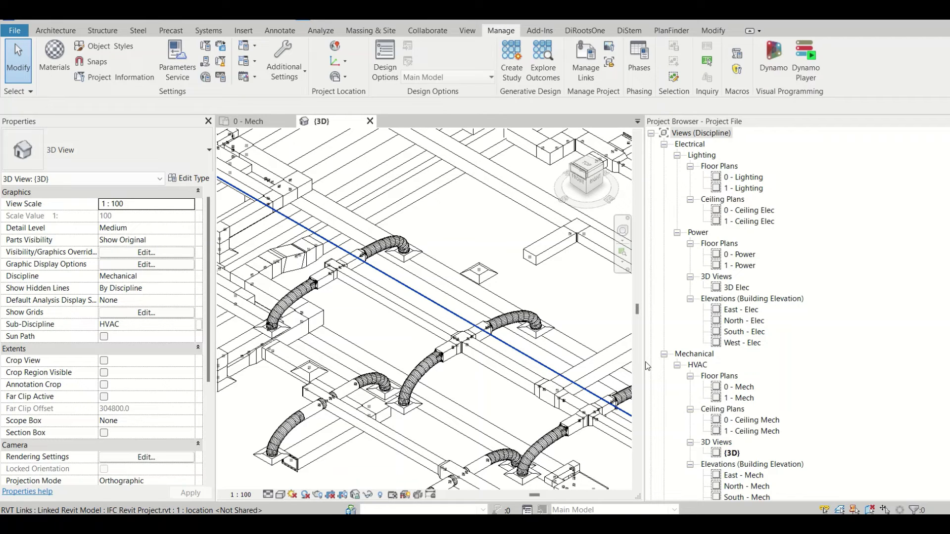
Step: Narrow the Project Browser to widen the 3D view, and look over the linked ductwork model
{"action": "left_click_drag", "start_coordinate": [648, 366], "coordinate": [727, 366]}
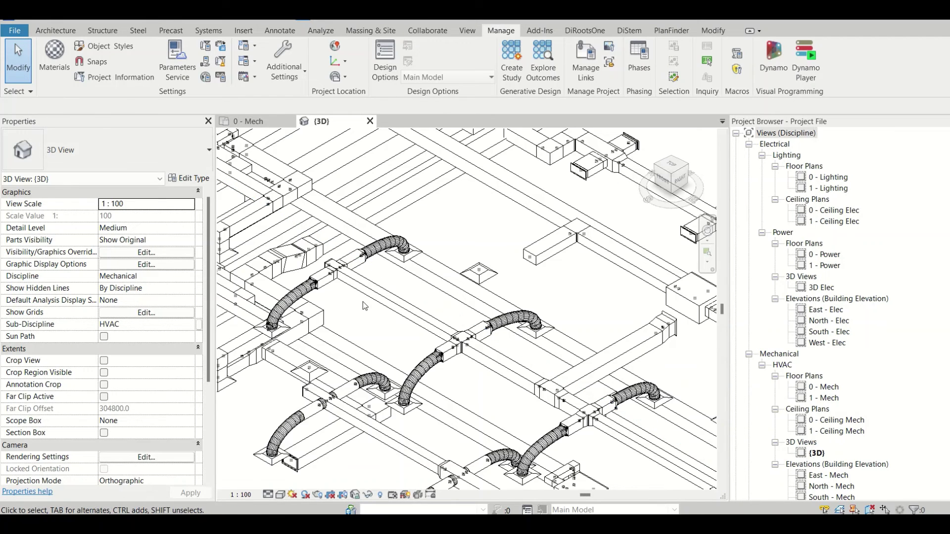
{"action": "scroll", "coordinate": [363, 302], "scroll_direction": "down", "scroll_amount": 4}
{"action": "scroll", "coordinate": [364, 306], "scroll_direction": "down", "scroll_amount": 5}
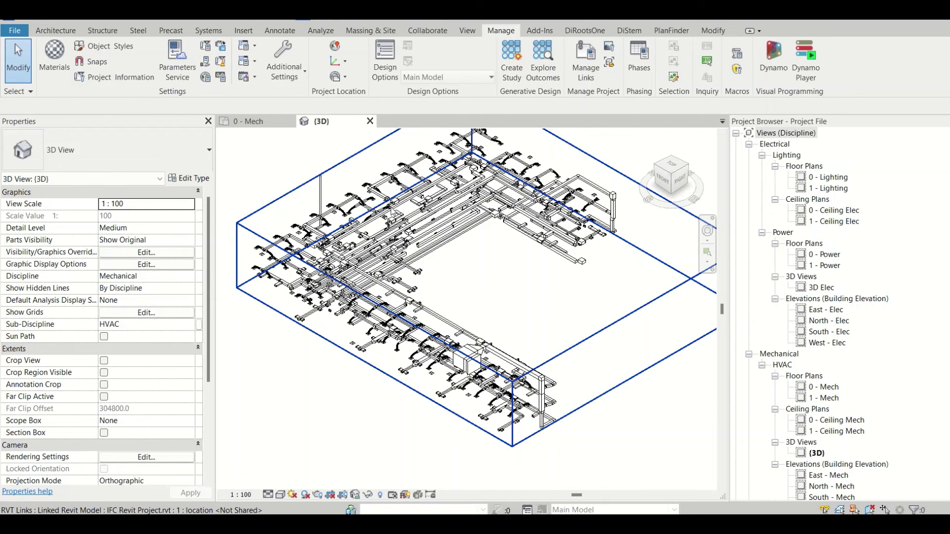
{"action": "scroll", "coordinate": [422, 171], "scroll_direction": "up", "scroll_amount": 5}
{"action": "scroll", "coordinate": [422, 171], "scroll_direction": "down", "scroll_amount": 2}
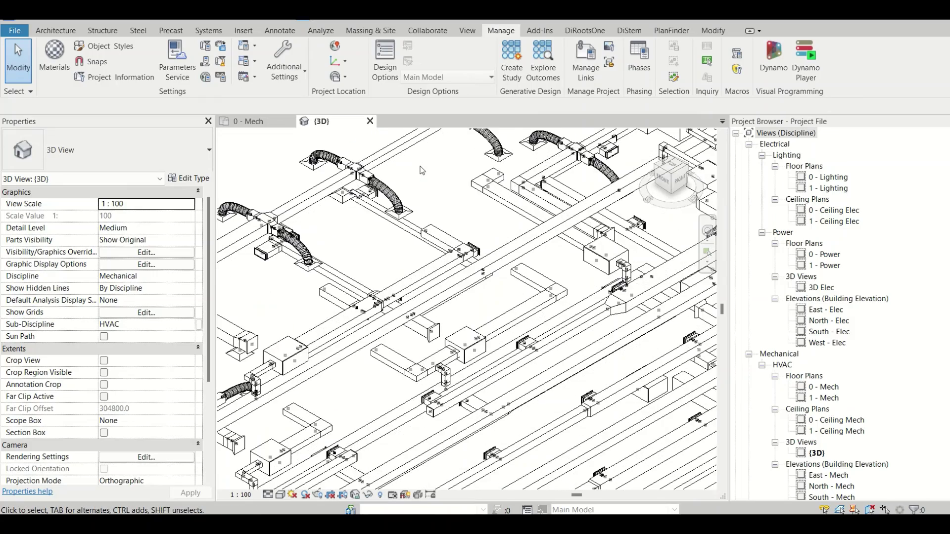
{"action": "scroll", "coordinate": [375, 157], "scroll_direction": "down", "scroll_amount": 3}
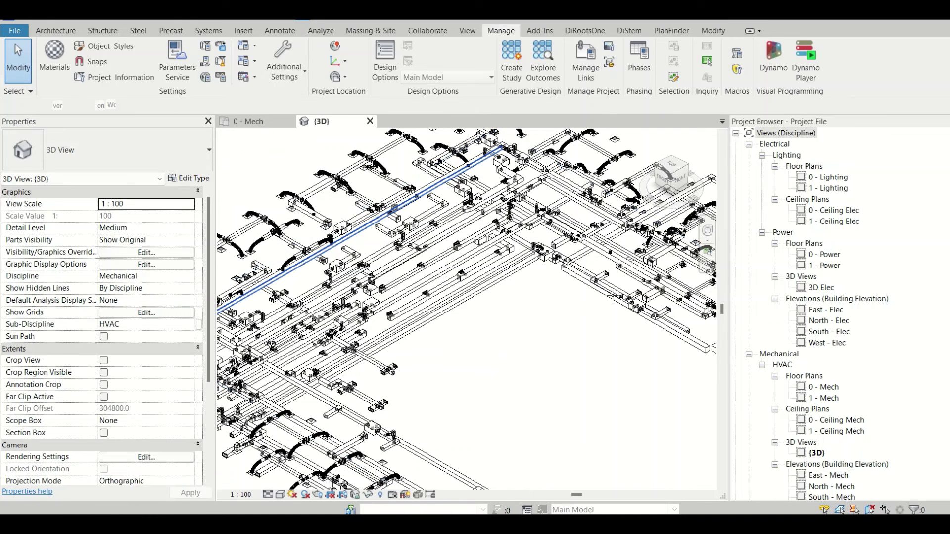
Step: Place a Sink - Island - Single, 455 mmx455 mm - Public plumbing fixture on the face of a long linked duct
{"action": "key", "text": "p"}
{"action": "key", "text": "x"}
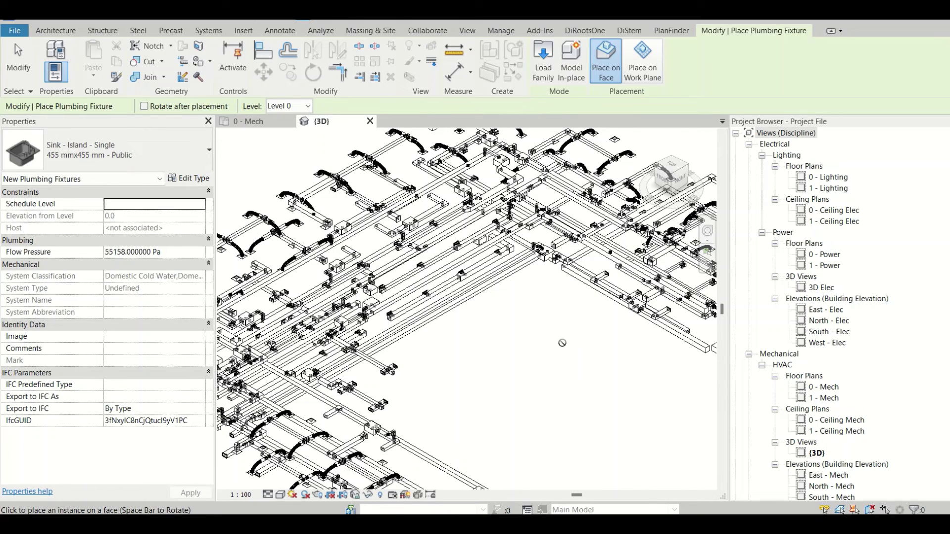
{"action": "scroll", "coordinate": [455, 327], "scroll_direction": "up", "scroll_amount": 2}
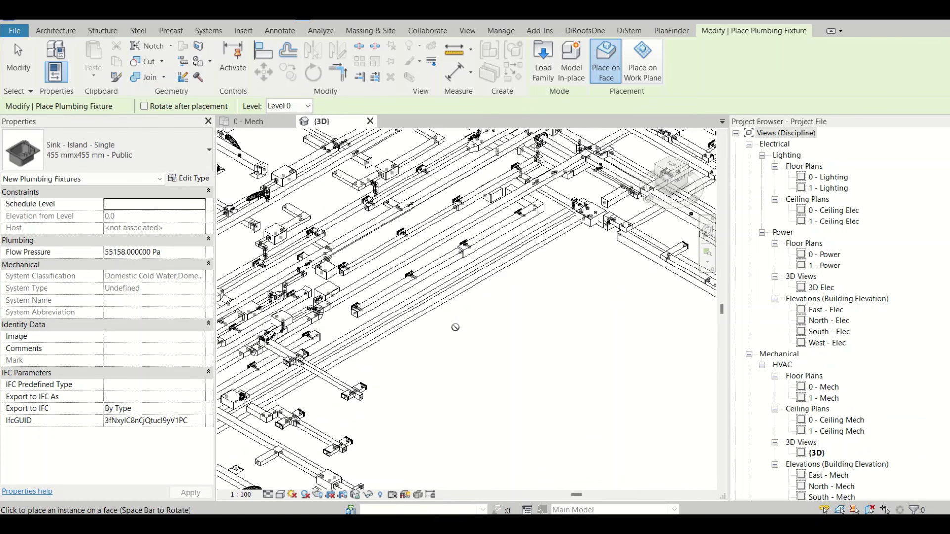
{"action": "scroll", "coordinate": [455, 328], "scroll_direction": "up", "scroll_amount": 4}
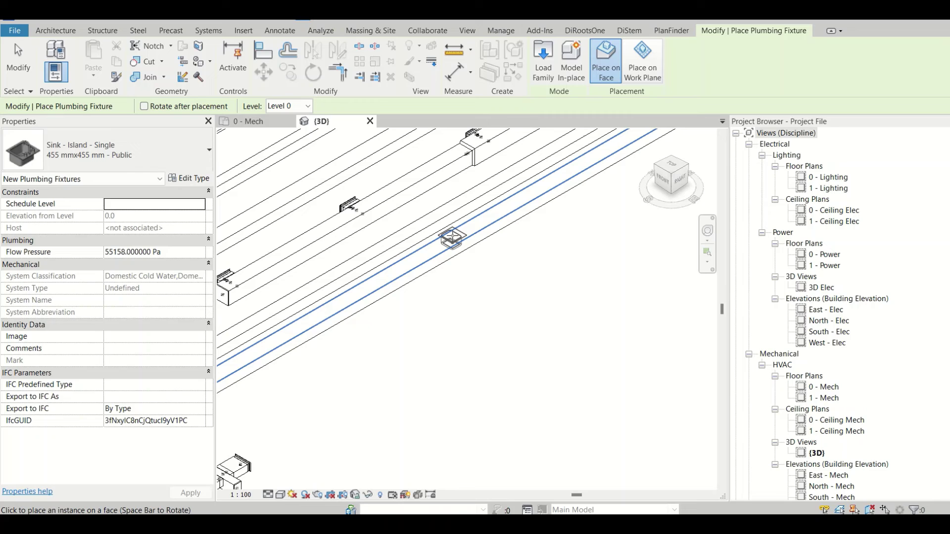
{"action": "left_click", "coordinate": [452, 237]}
{"action": "key", "text": "Escape"}
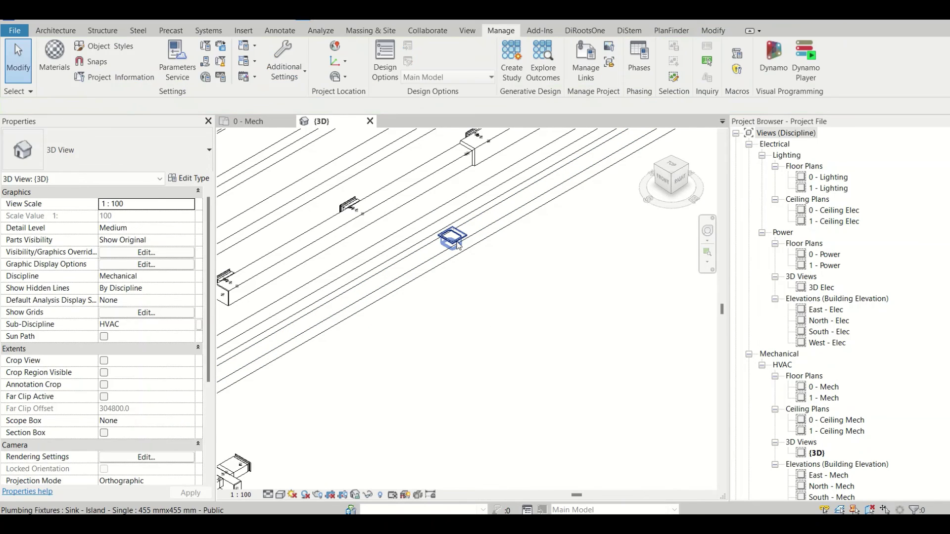
Step: Set the 3D view's detail level to Fine and its visual style to a shaded display
{"action": "left_click", "coordinate": [458, 243]}
{"action": "middle_click_drag", "start_coordinate": [458, 244], "coordinate": [457, 331], "text": "shift"}
{"action": "left_click", "coordinate": [252, 488]}
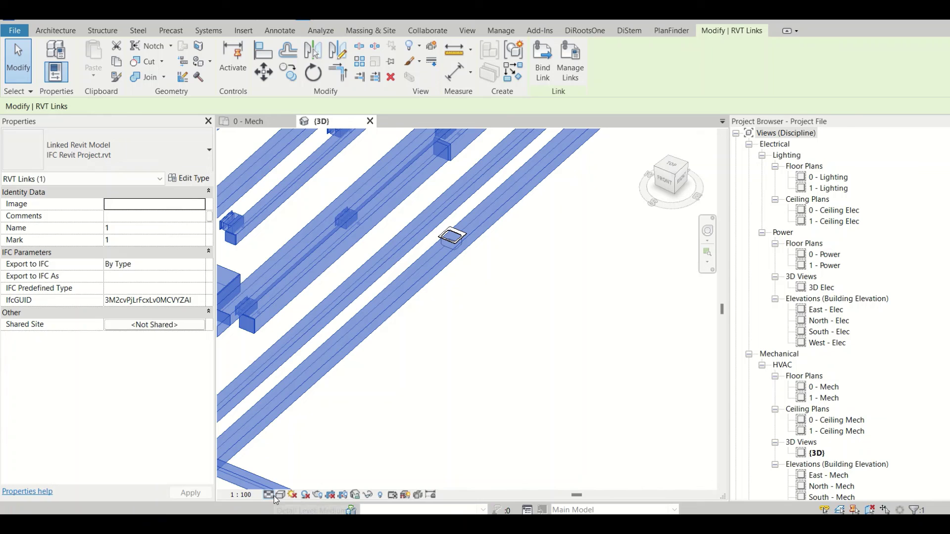
{"action": "left_click", "coordinate": [274, 496]}
{"action": "left_click", "coordinate": [276, 481]}
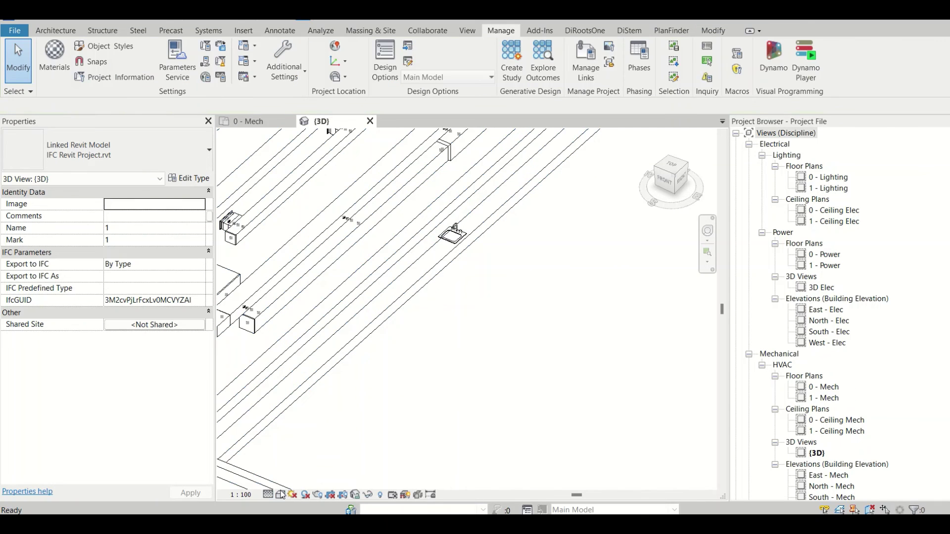
{"action": "left_click", "coordinate": [281, 495]}
{"action": "key", "text": "Escape"}
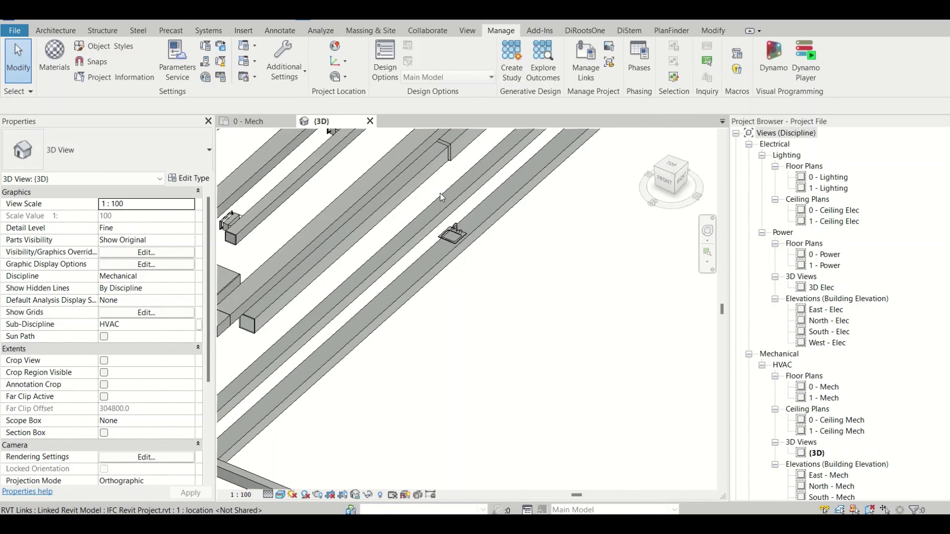
Step: Select the sink placed on the linked duct to examine it and its pipe connectors up close
{"action": "scroll", "coordinate": [442, 197], "scroll_direction": "up", "scroll_amount": 5}
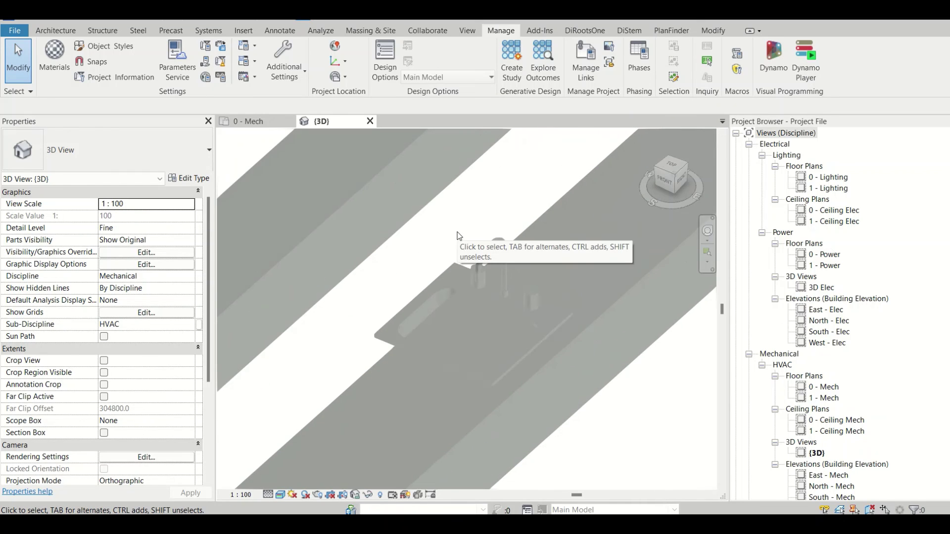
{"action": "left_click", "coordinate": [491, 270]}
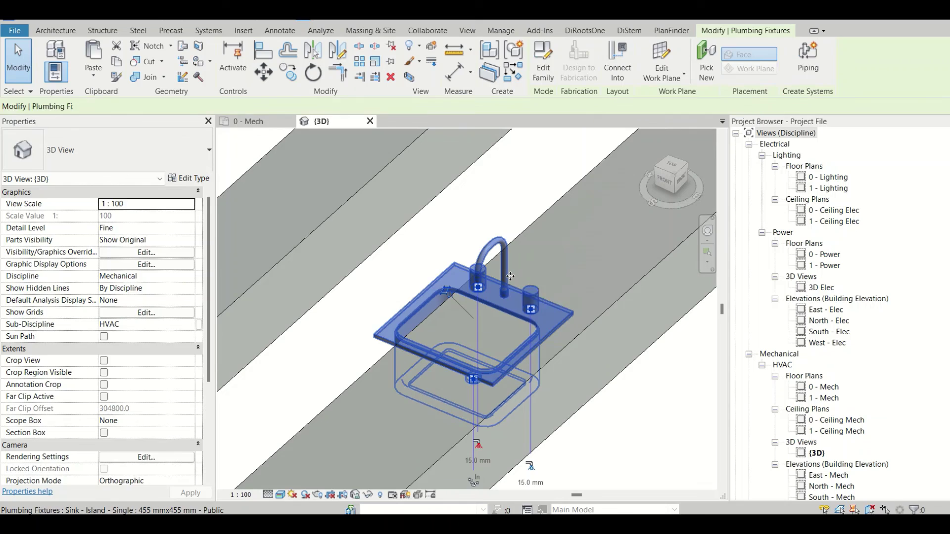